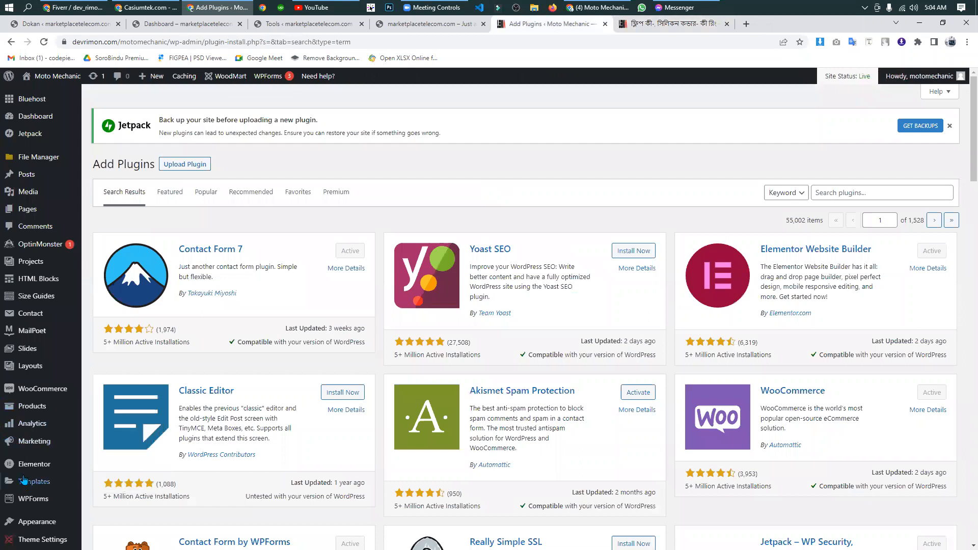
- Search the directory of new plugins for "product review"
left_click(23, 476)
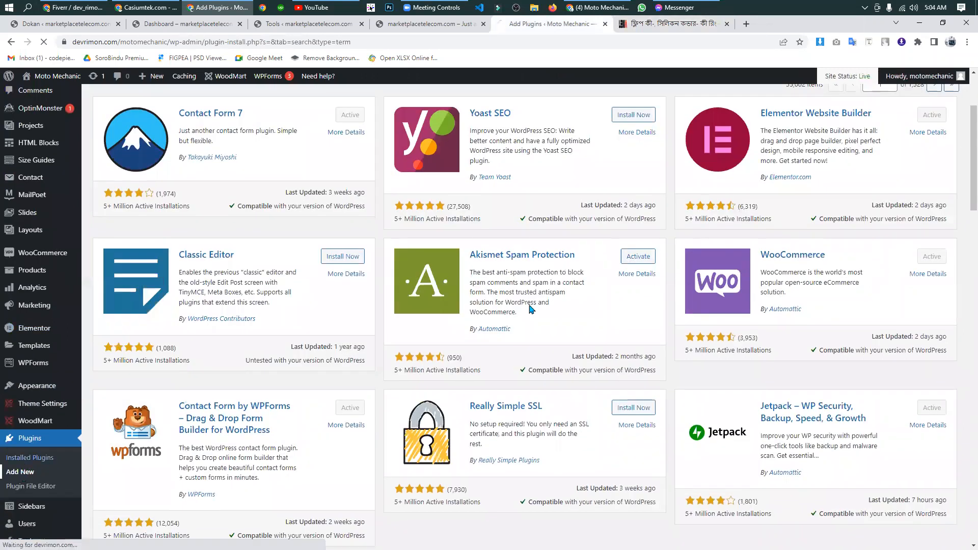
scroll(825, 238, "up", 3)
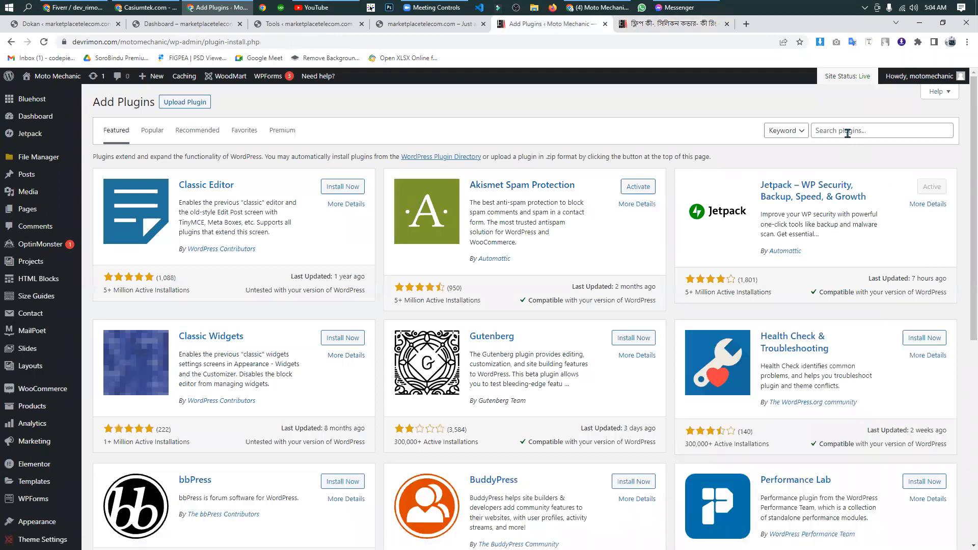
left_click(847, 133)
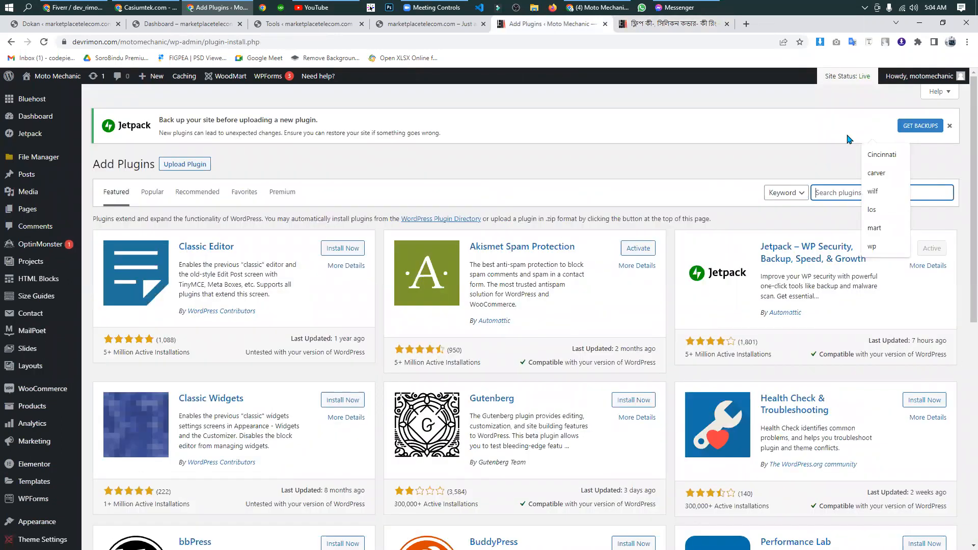
type("product review")
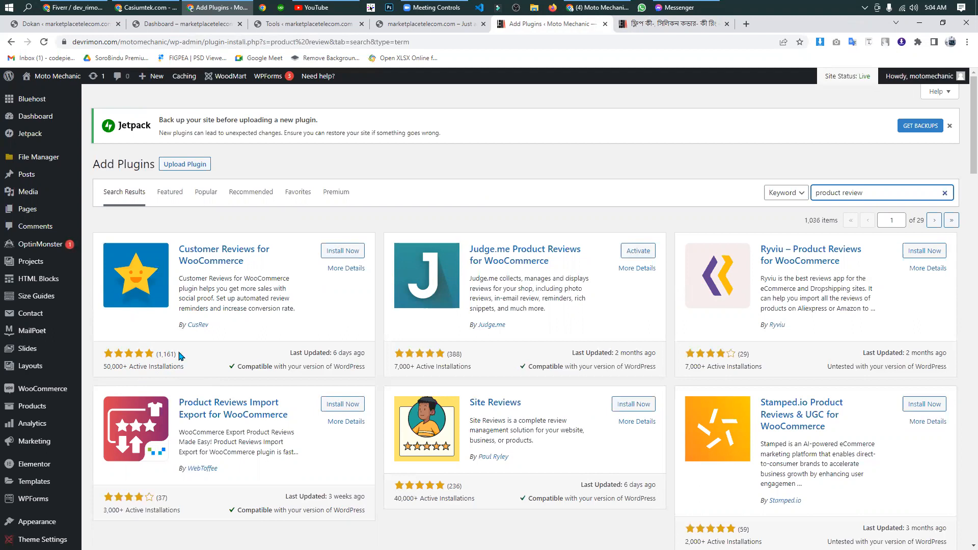
- Check the details of Customer Reviews for WooCommerce, and install and activate that plugin
left_click(349, 270)
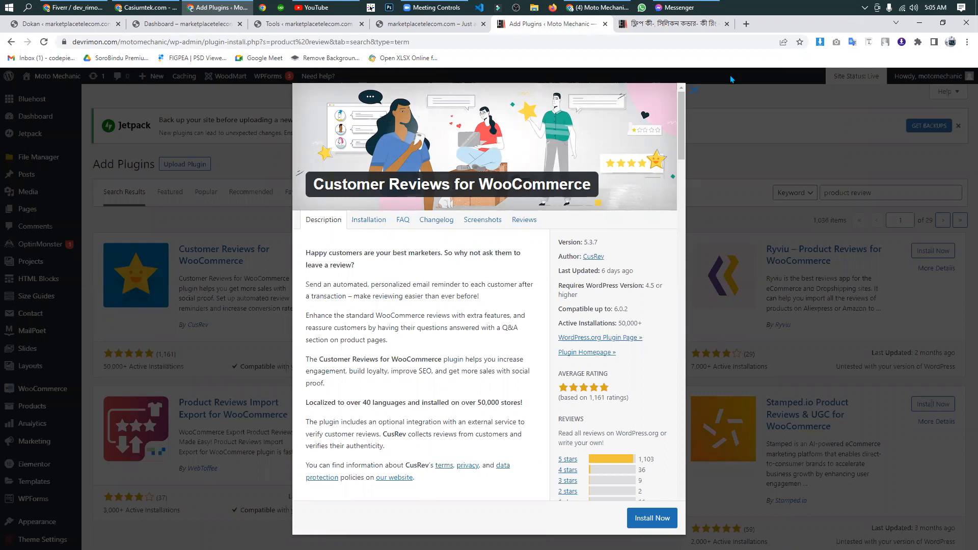
left_click(230, 212)
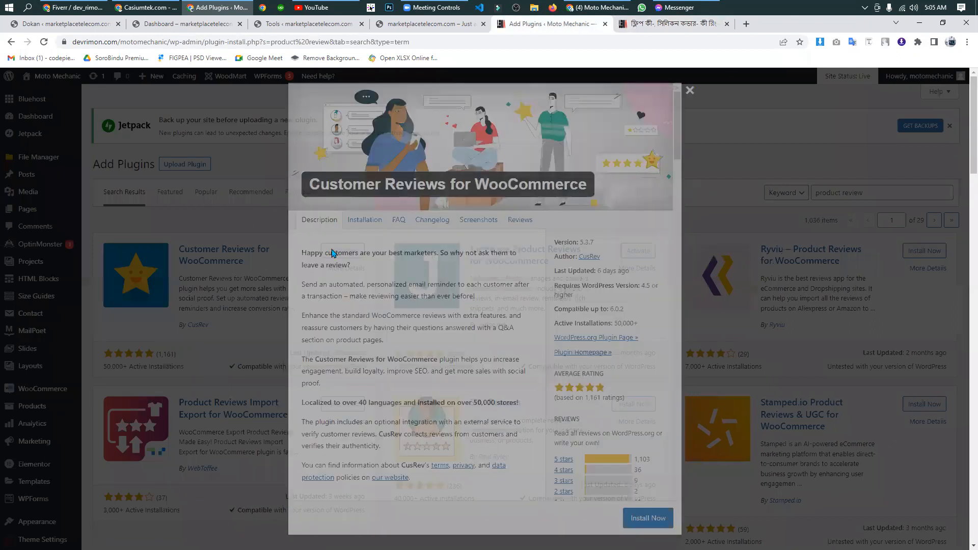
left_click(343, 251)
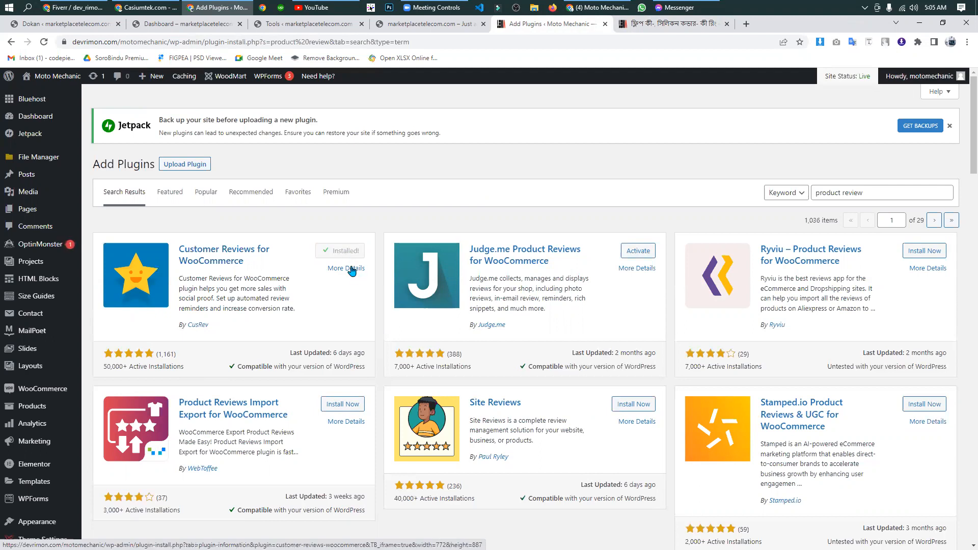
left_click(351, 253)
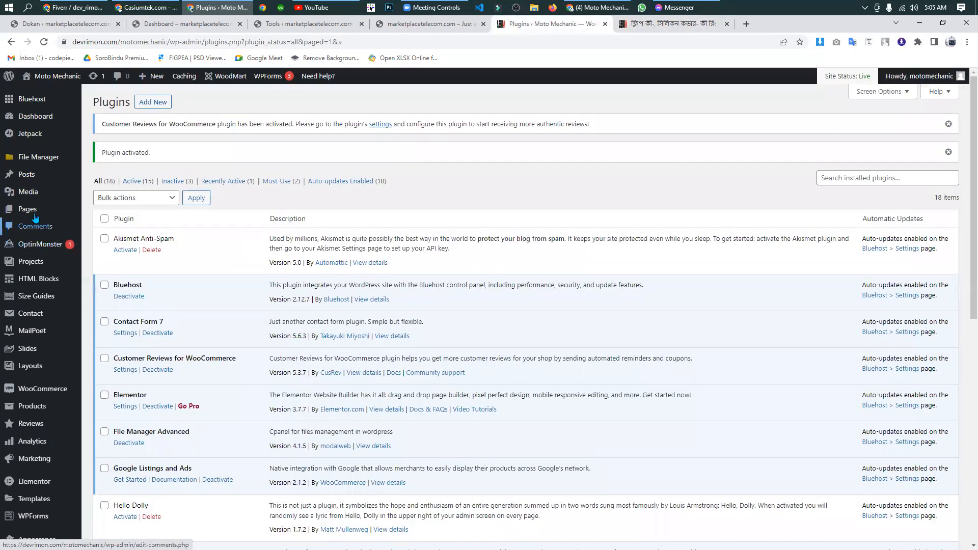
- Open the newly added Reviews section of the site admin and look over its review list and subsections
mouse_move(41, 166)
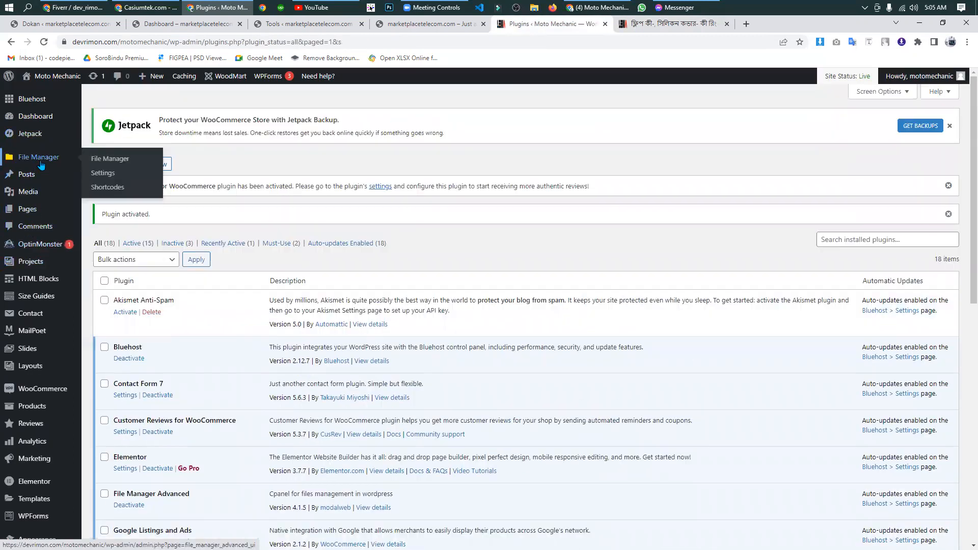
scroll(40, 165, "down", 3)
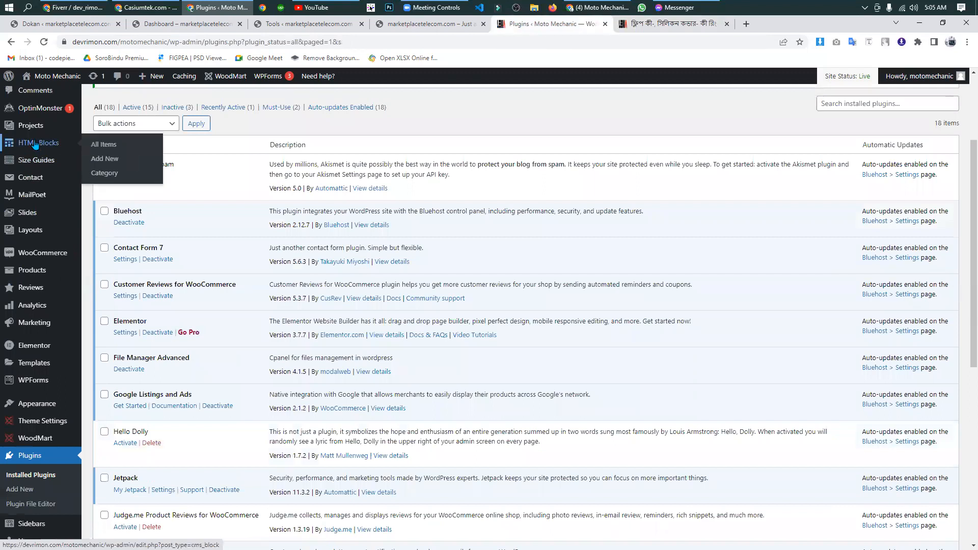
mouse_move(35, 293)
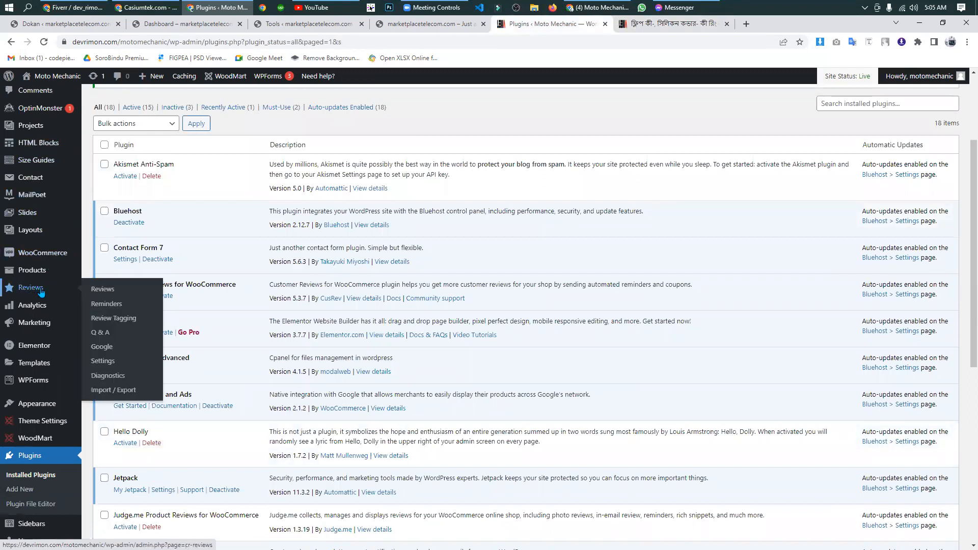
left_click(32, 294)
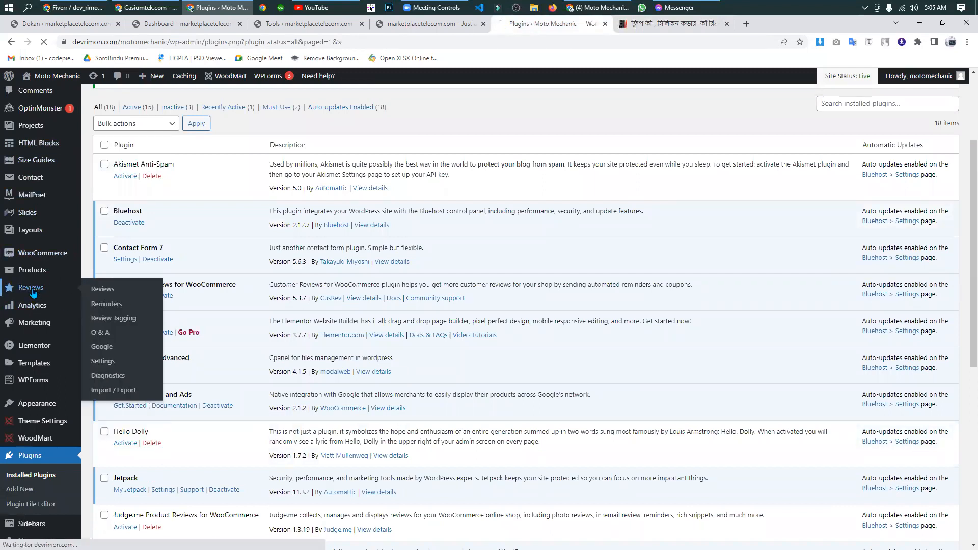
mouse_move(4, 347)
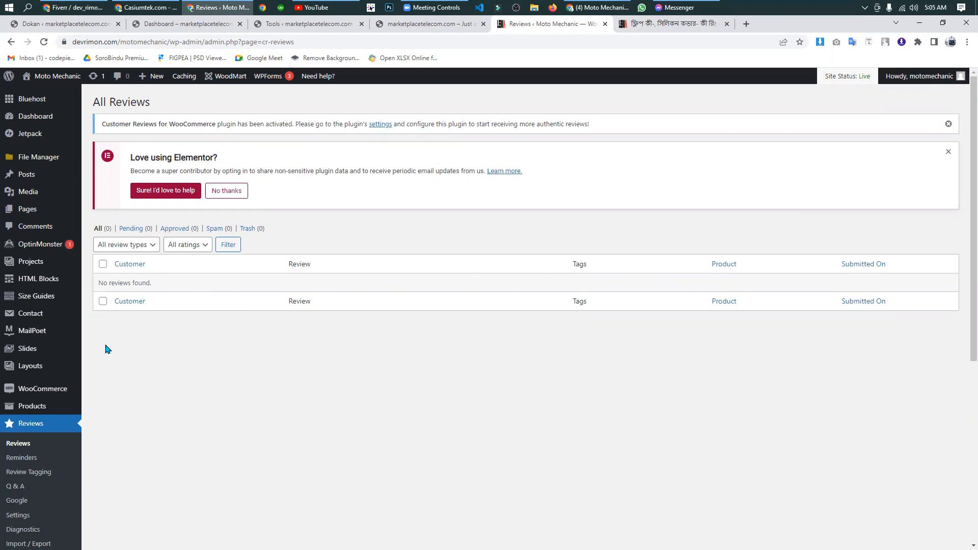
scroll(42, 402, "down", 3)
scroll(43, 403, "down", 3)
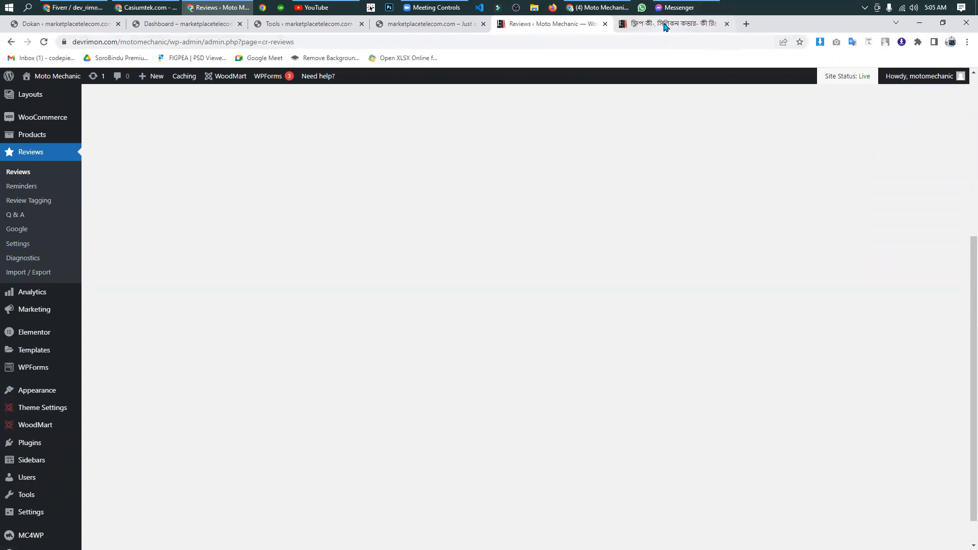
- Reload the product page on the storefront and show its Reviews section
left_click(662, 26)
left_click(45, 42)
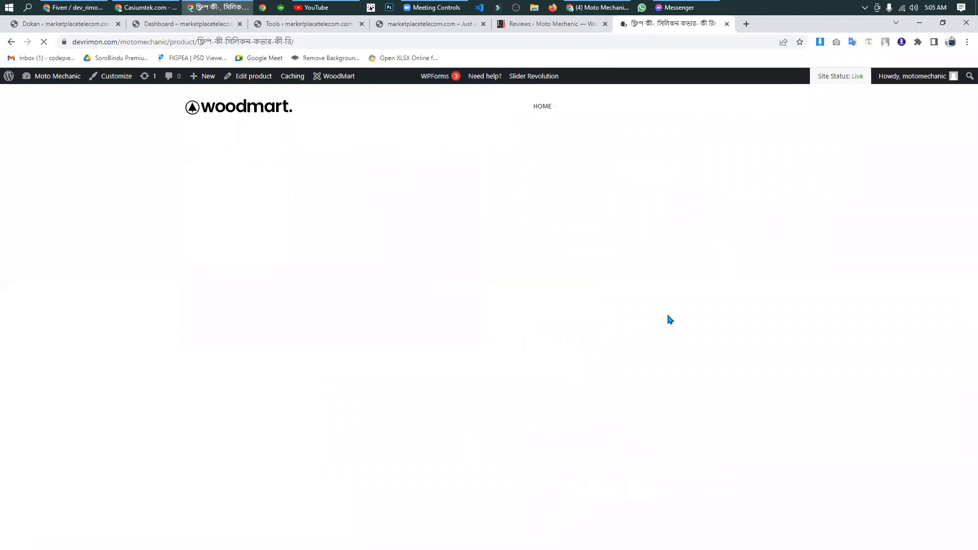
scroll(669, 320, "down", 4)
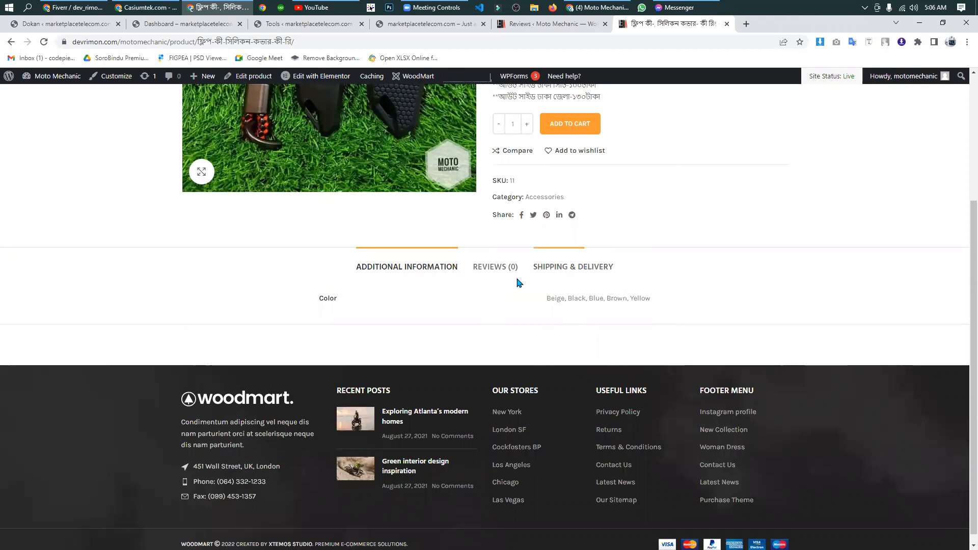
left_click(493, 262)
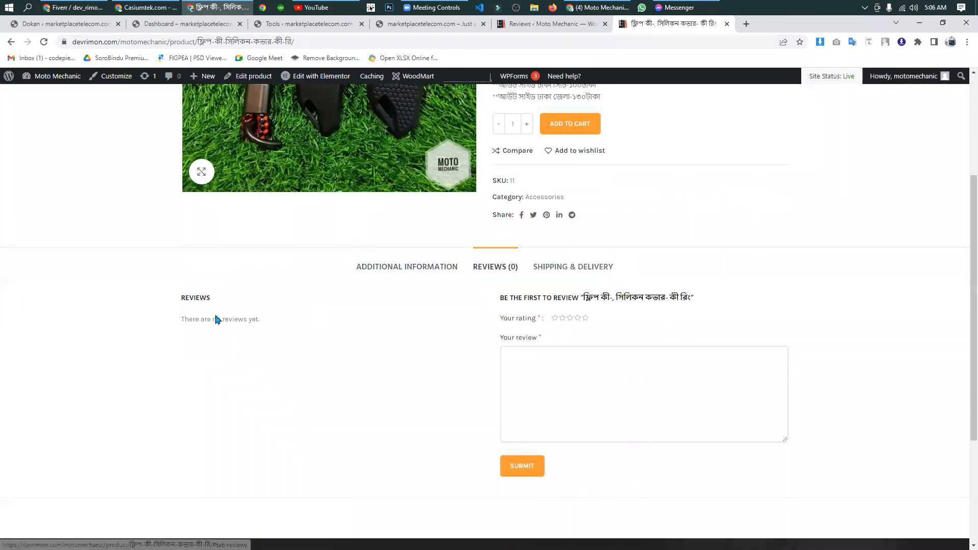
- Choose a five-star rating in the product's review form, leaving the review text empty and unsubmitted
scroll(567, 291, "down", 1)
left_click(584, 251)
left_click(538, 332)
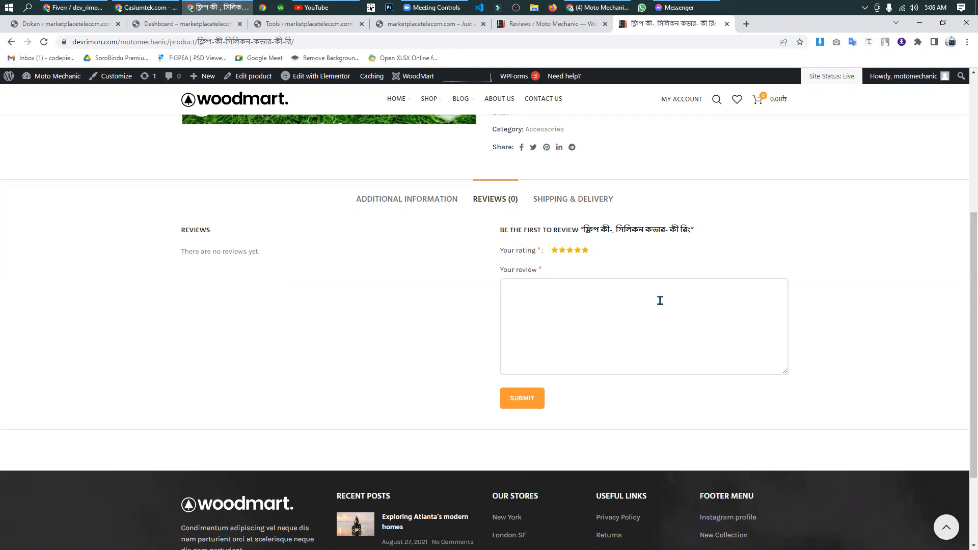
left_click(446, 288)
scroll(734, 243, "up", 5)
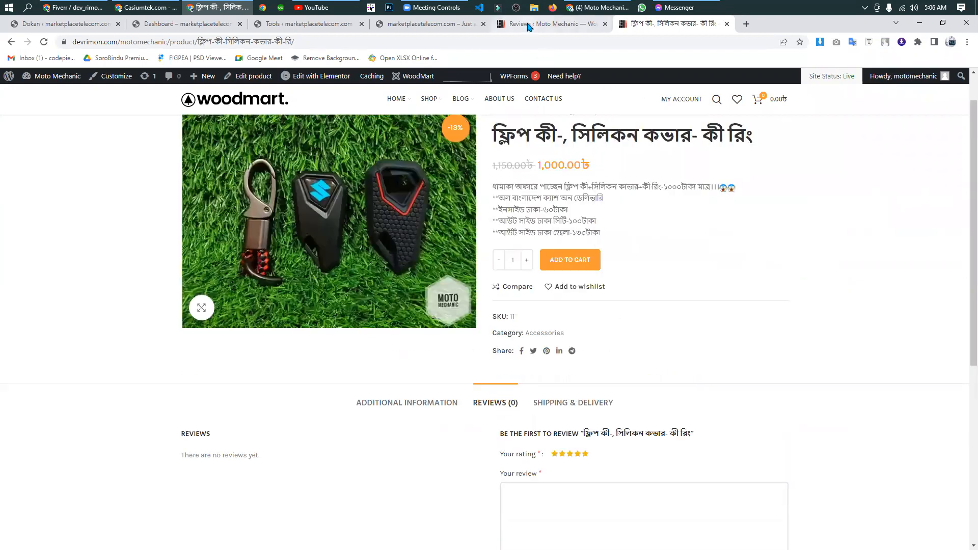
- Return to the site admin and open the Settings page of the Reviews plugin
left_click(517, 24)
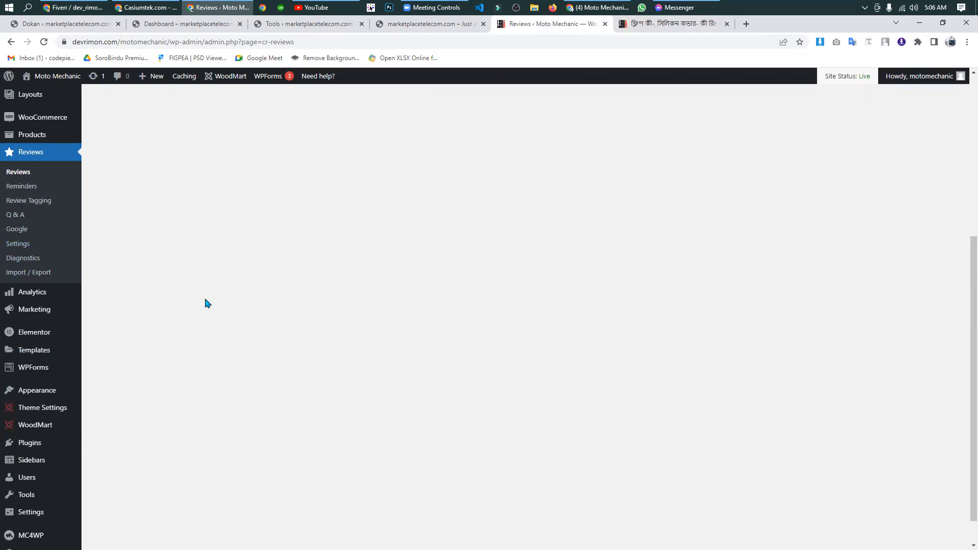
scroll(31, 316, "up", 1)
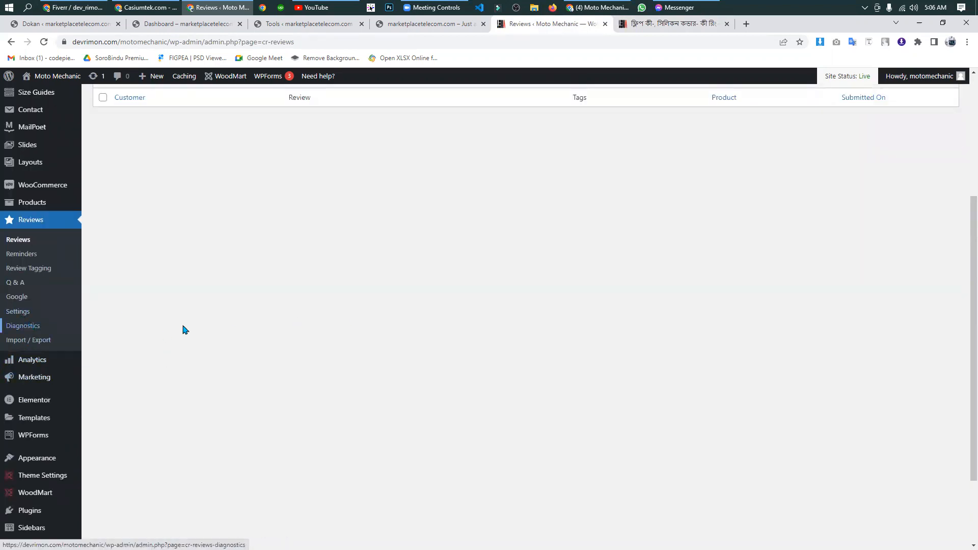
left_click(18, 312)
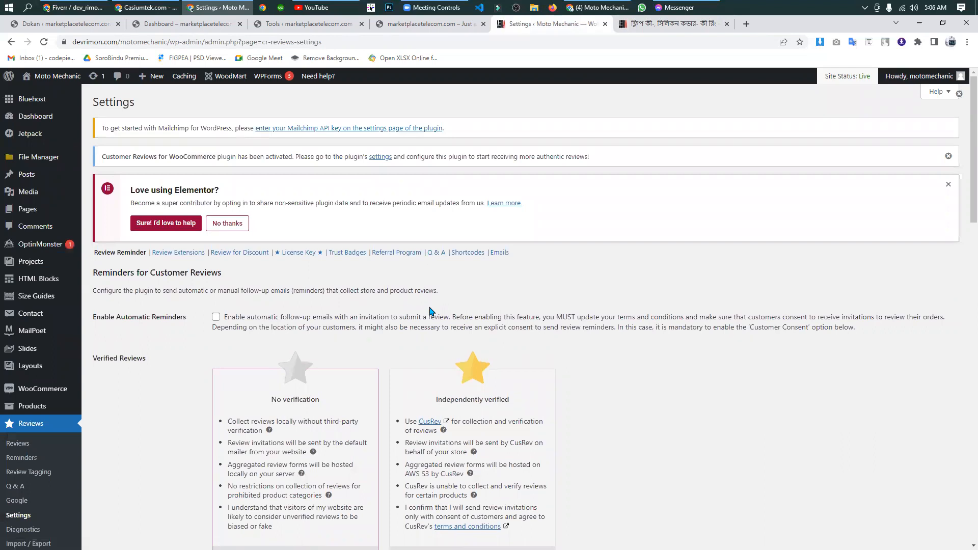
- Set Verified Reviews to Independently verified in the review reminder settings
scroll(431, 311, "down", 1)
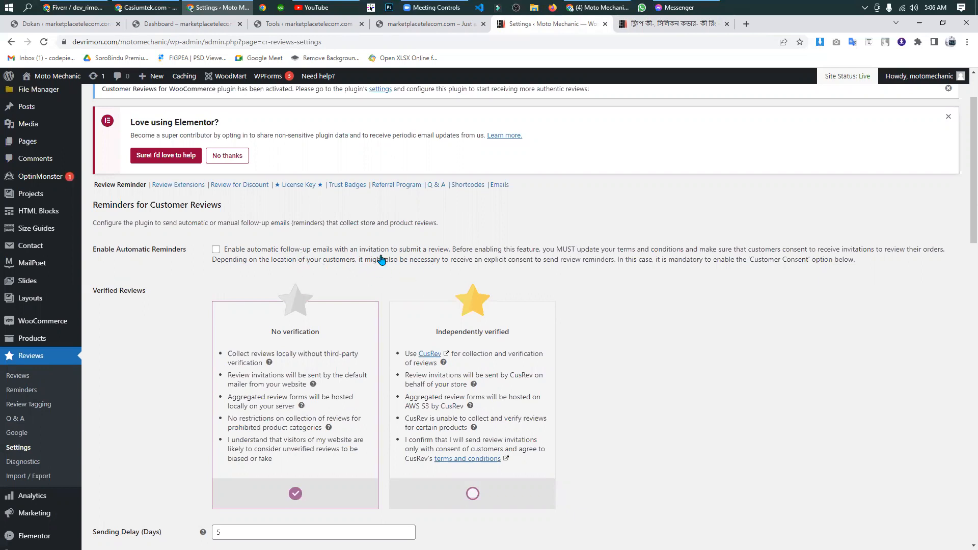
scroll(255, 263, "down", 1)
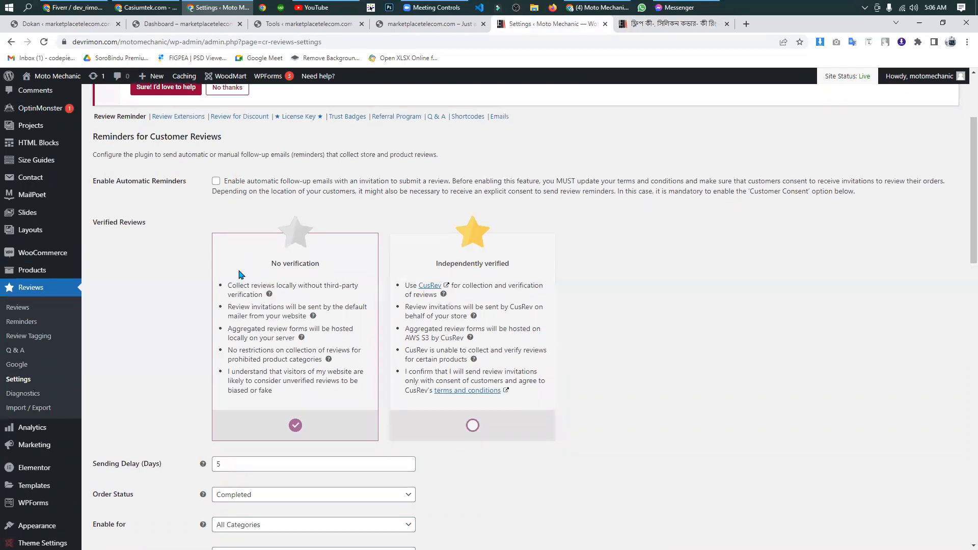
scroll(199, 277, "down", 1)
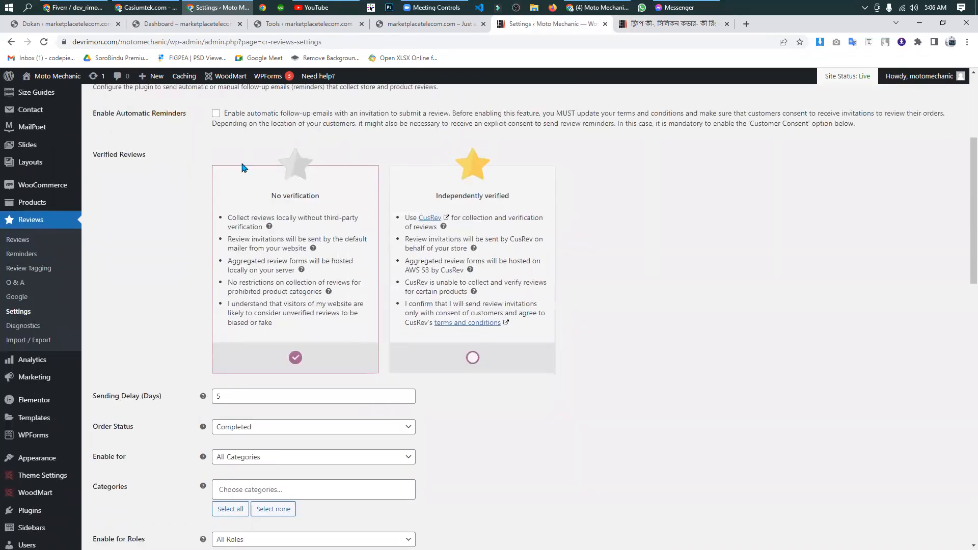
left_click(473, 358)
- Examine the available choices for Order Status, Categories, Enable for Roles and Reminders Scheduler in the review reminder settings
scroll(358, 254, "down", 2)
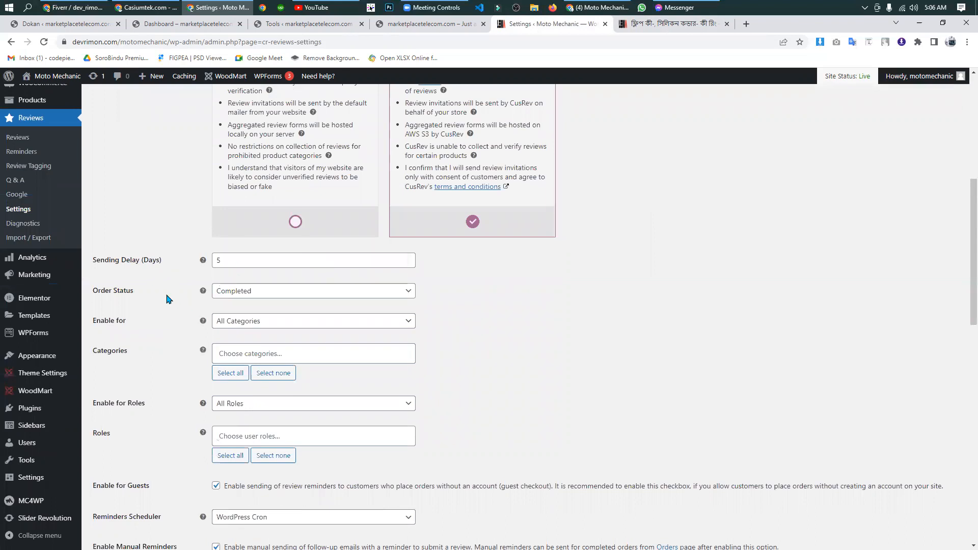
left_click(279, 301)
left_click(279, 301)
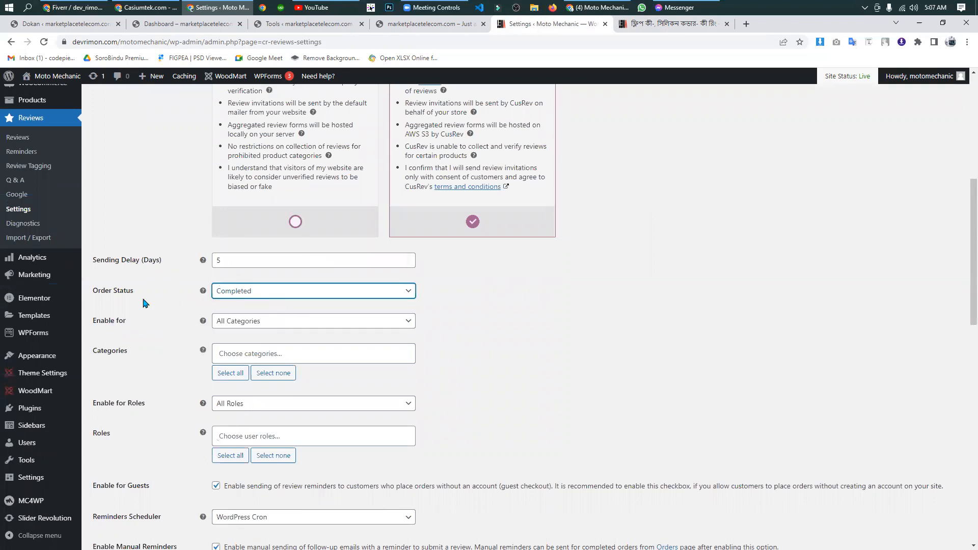
scroll(143, 304, "down", 1)
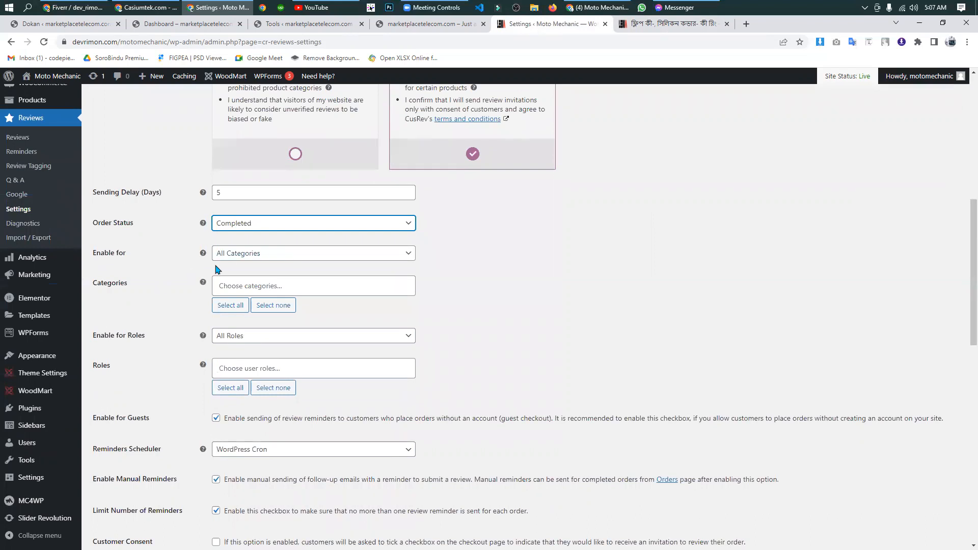
scroll(175, 283, "down", 1)
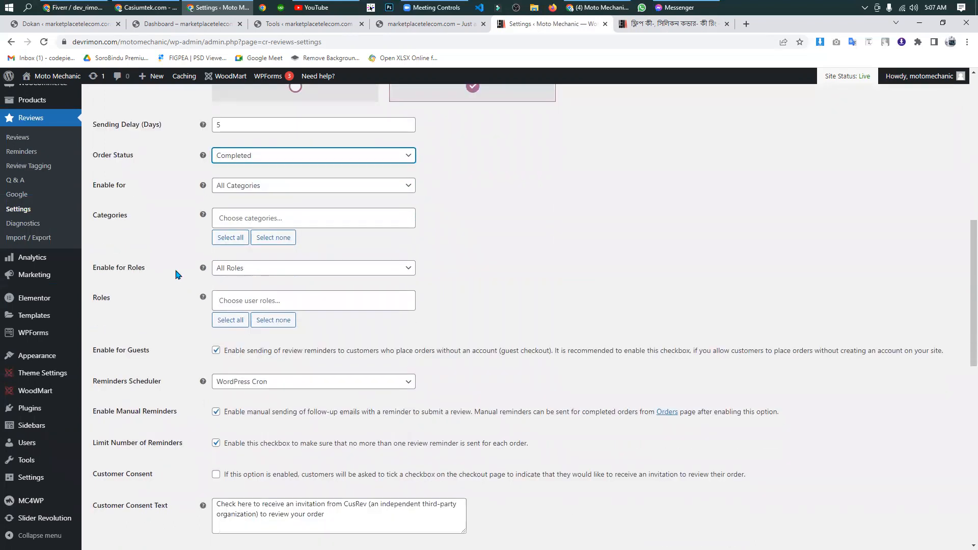
left_click(254, 215)
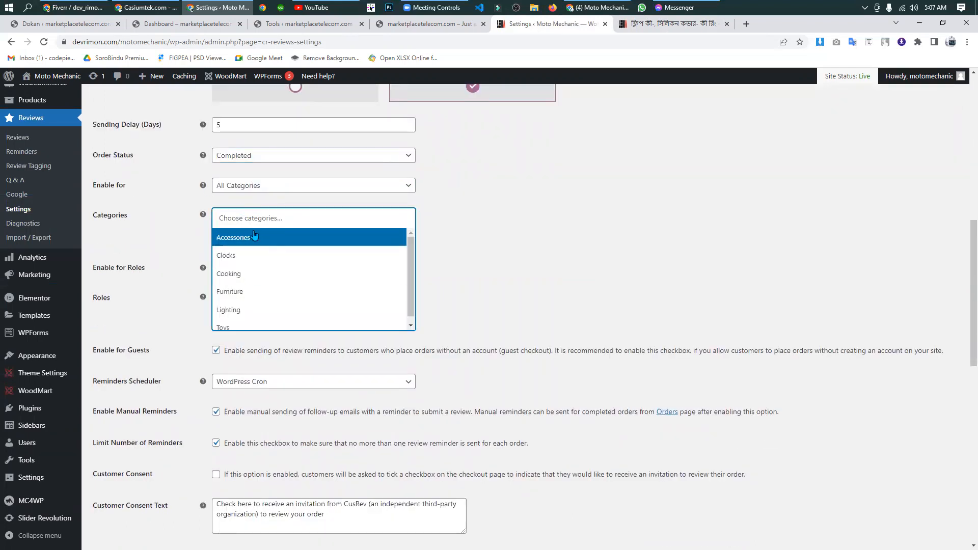
scroll(252, 293, "down", 1)
left_click(172, 227)
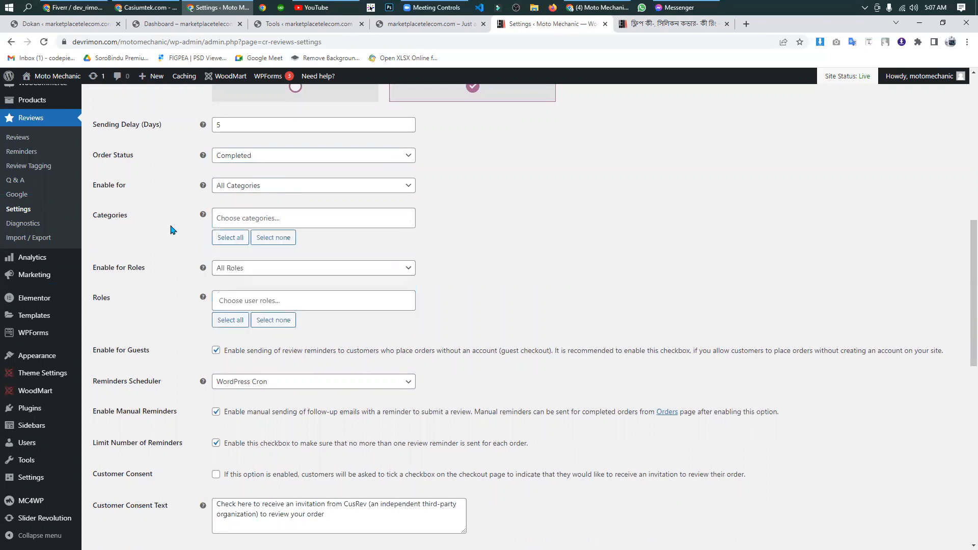
left_click(245, 270)
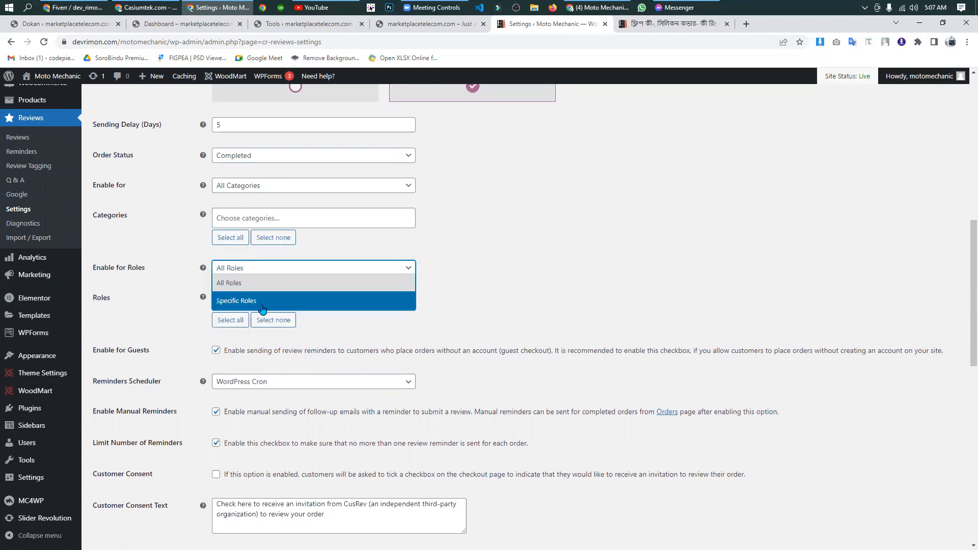
left_click(160, 241)
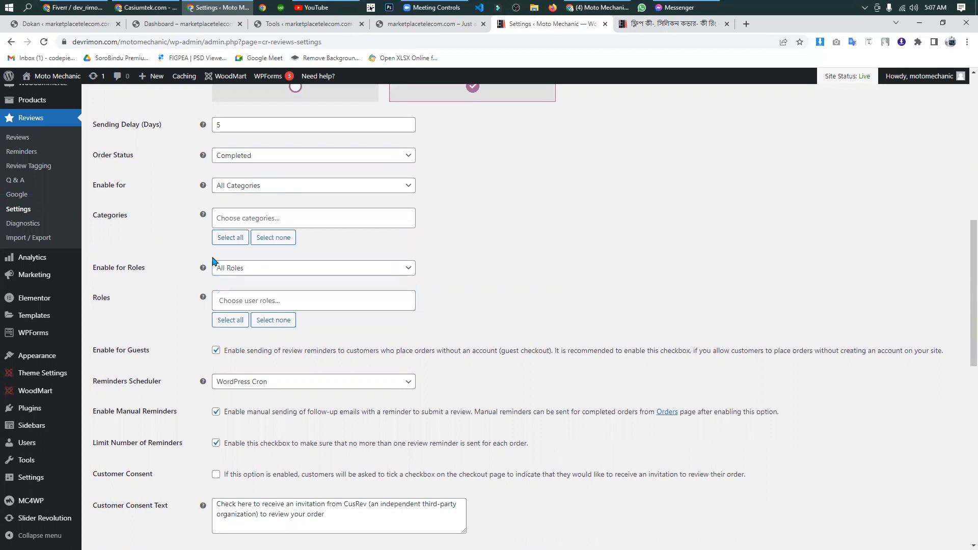
scroll(159, 262, "down", 3)
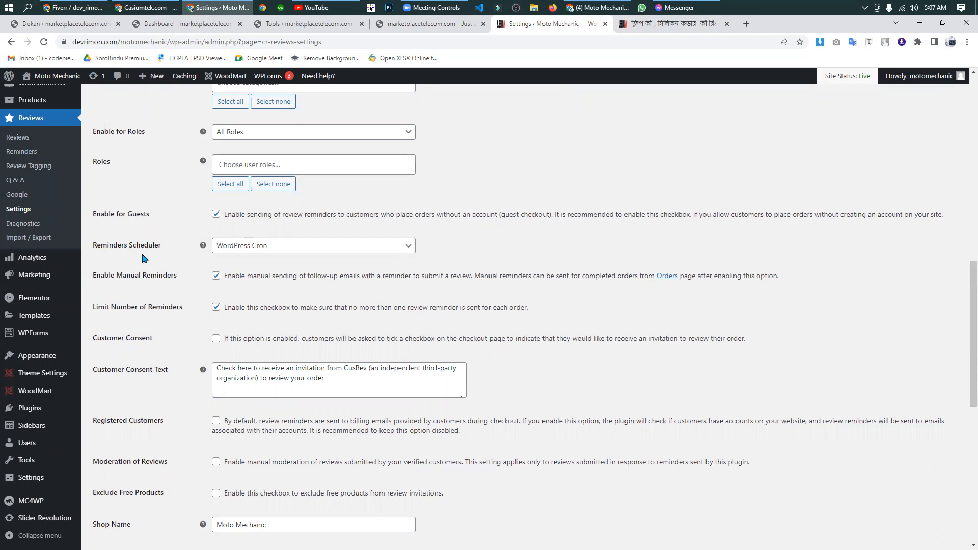
left_click(334, 253)
left_click(334, 254)
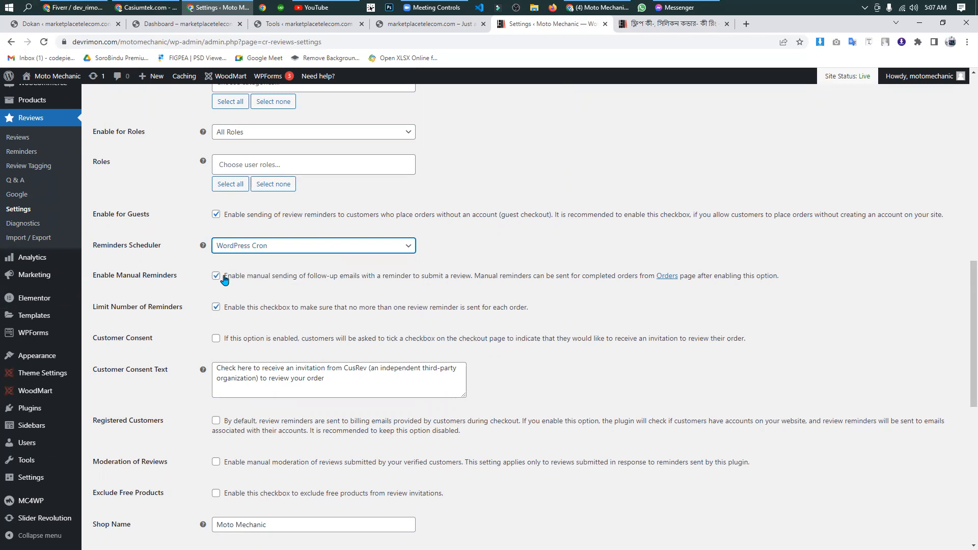
- Set Form Color 1 in the Review Form Template settings to the yellow-green preset swatch
scroll(225, 280, "down", 1)
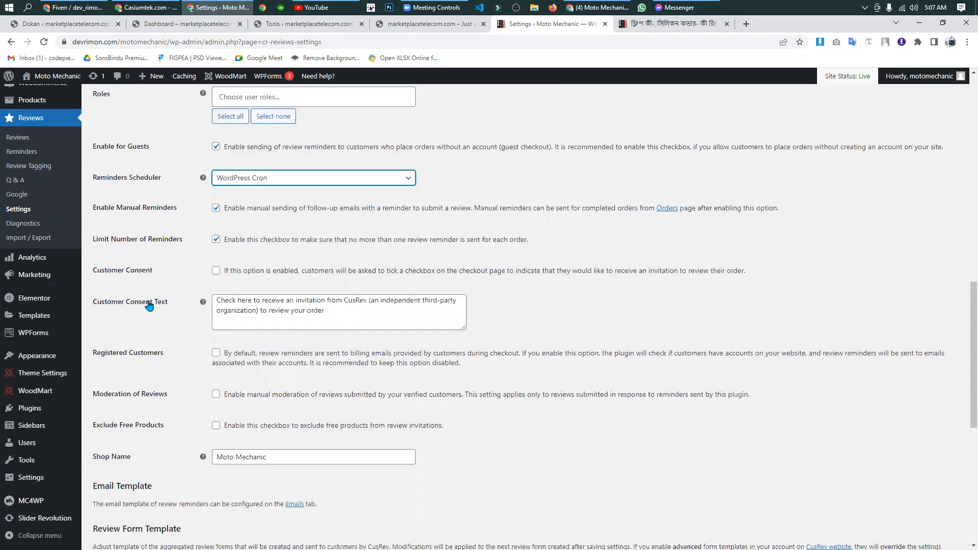
scroll(174, 284, "down", 2)
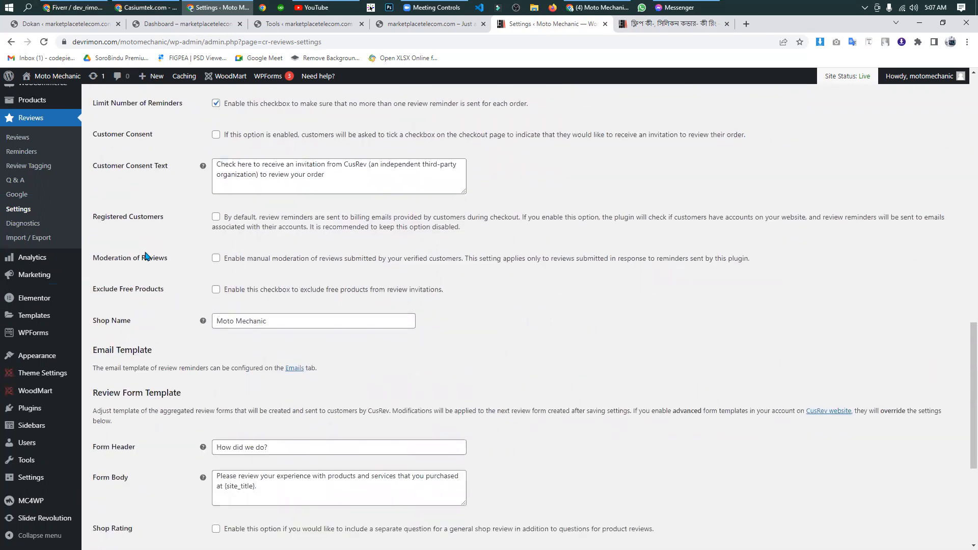
scroll(145, 256, "down", 1)
scroll(146, 257, "down", 3)
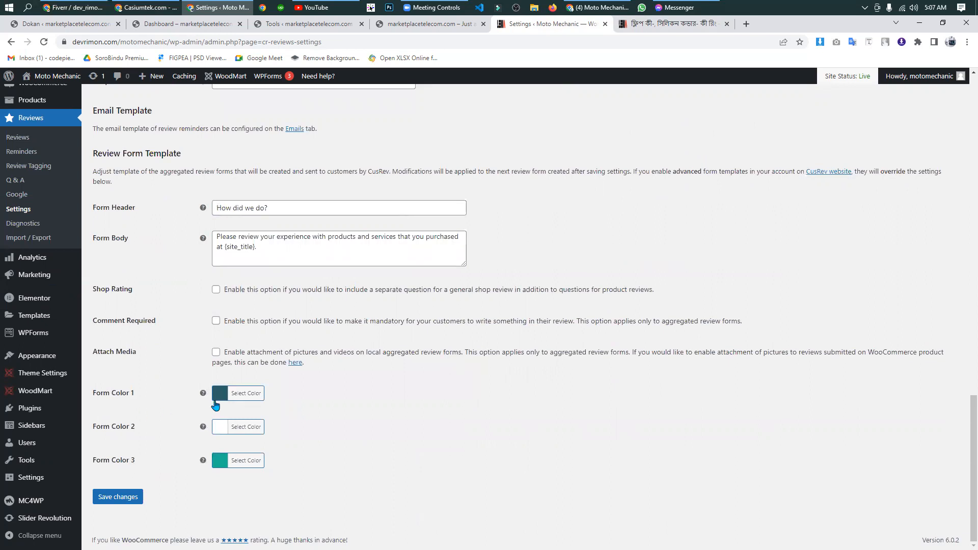
left_click(220, 393)
mouse_move(235, 426)
left_mouse_down()
mouse_move(234, 418)
mouse_move(234, 450)
mouse_move(233, 423)
left_mouse_up()
left_click_drag(329, 444, 313, 421)
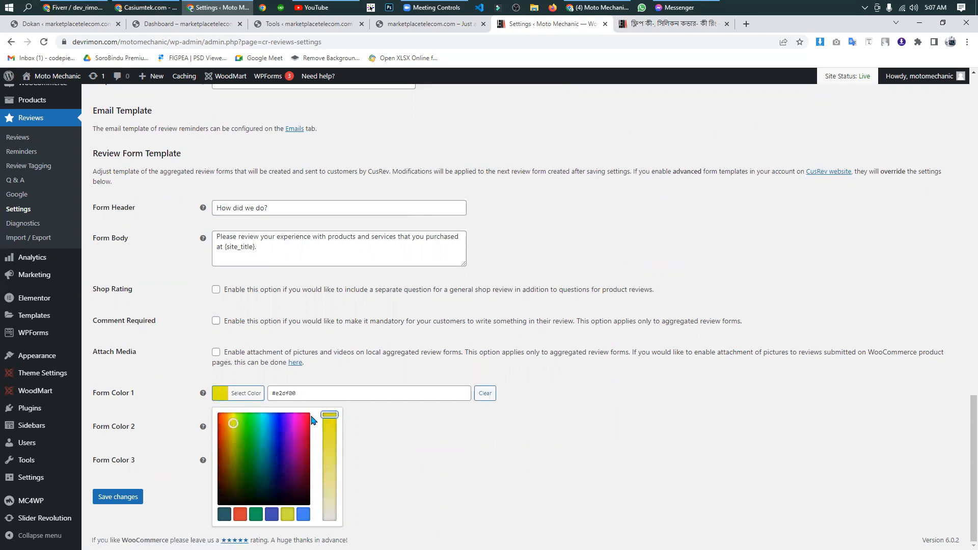
left_click(233, 430)
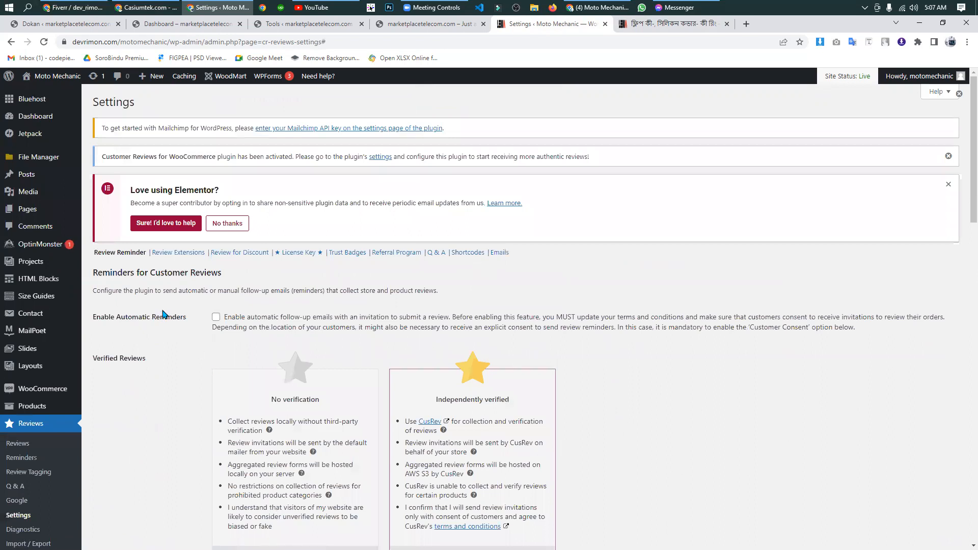
scroll(164, 313, "down", 6)
scroll(164, 313, "down", 5)
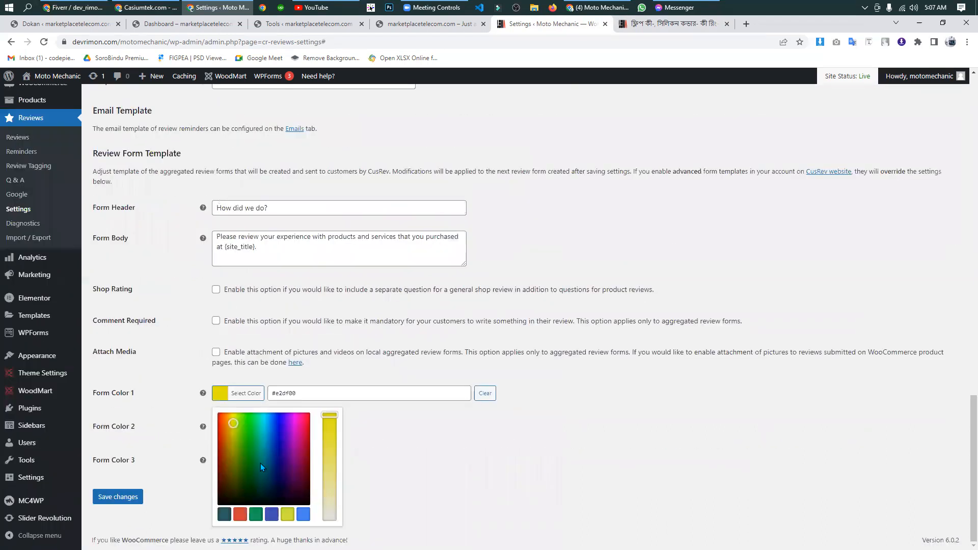
left_click(287, 514)
left_click(192, 366)
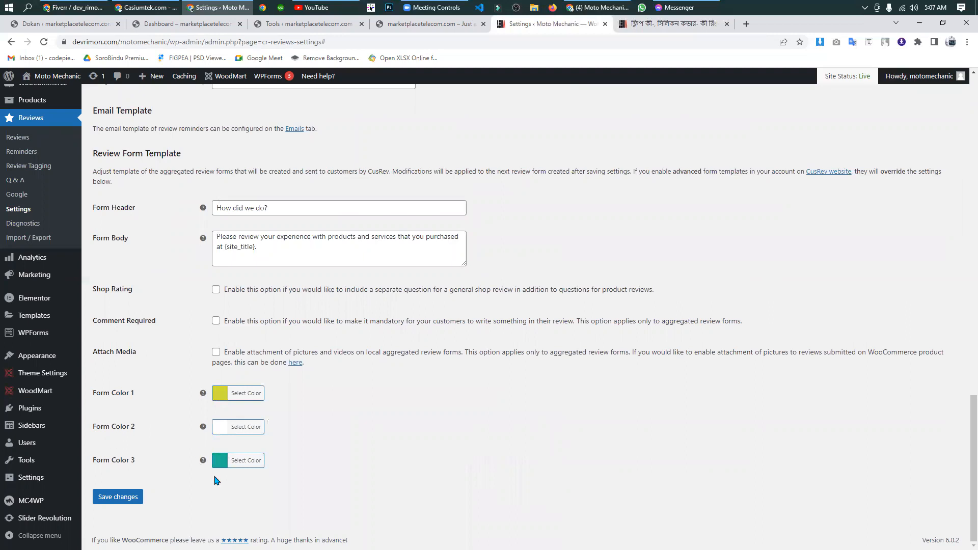
- Set Form Color 3 of the review form template to the blue preset #0074d9 and save the review reminder settings
left_click(220, 461)
scroll(325, 399, "down", 1)
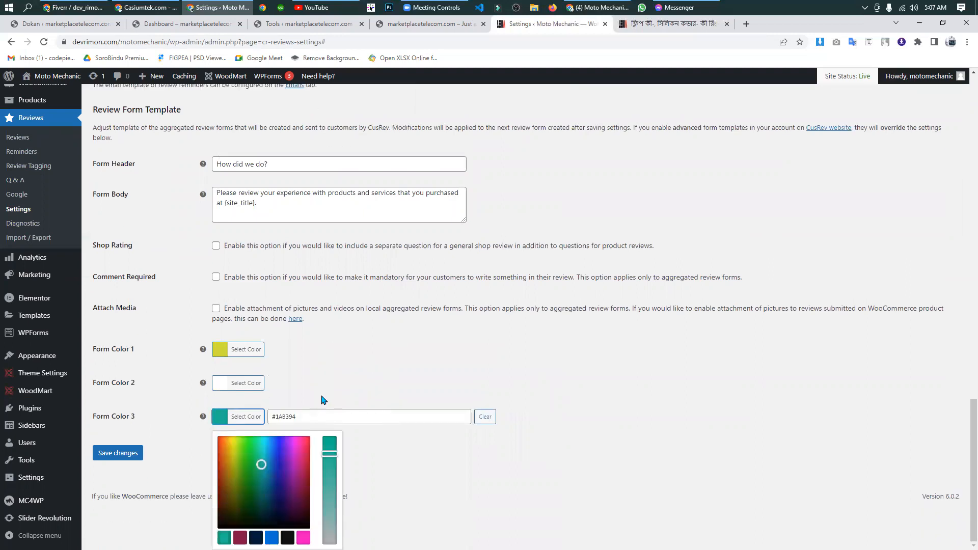
left_click(272, 538)
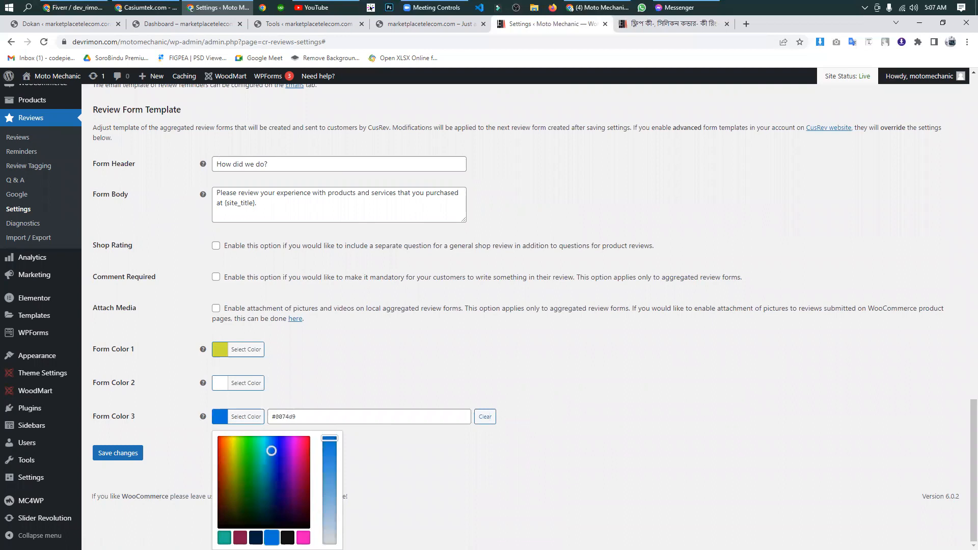
left_click(190, 472)
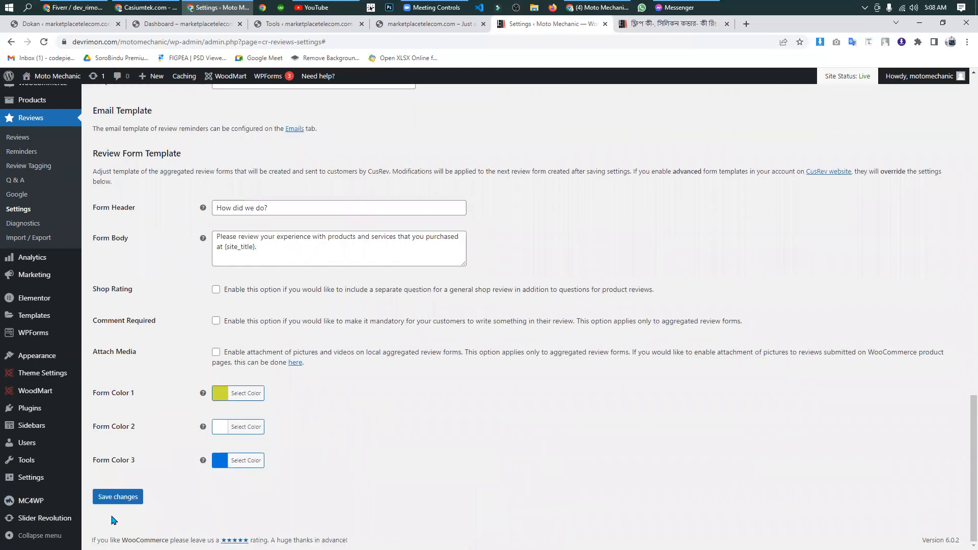
left_click(116, 495)
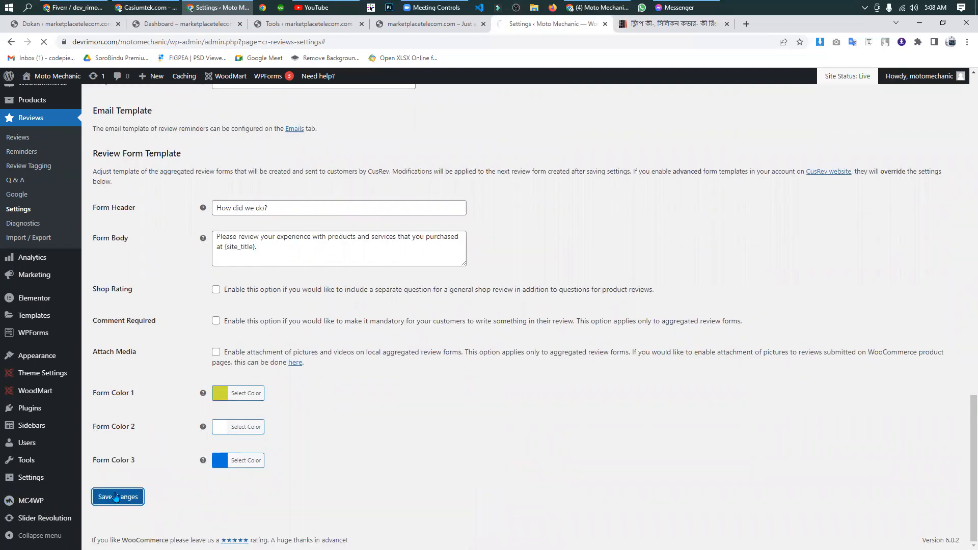
- Open the Review Extensions settings and enable Attach Images for reviews left on product pages
scroll(133, 462, "up", 15)
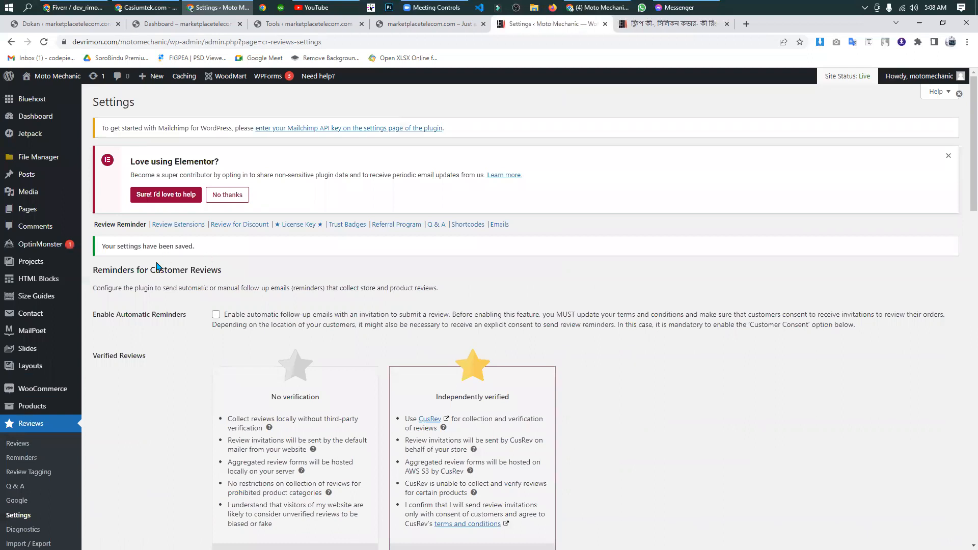
left_click(182, 227)
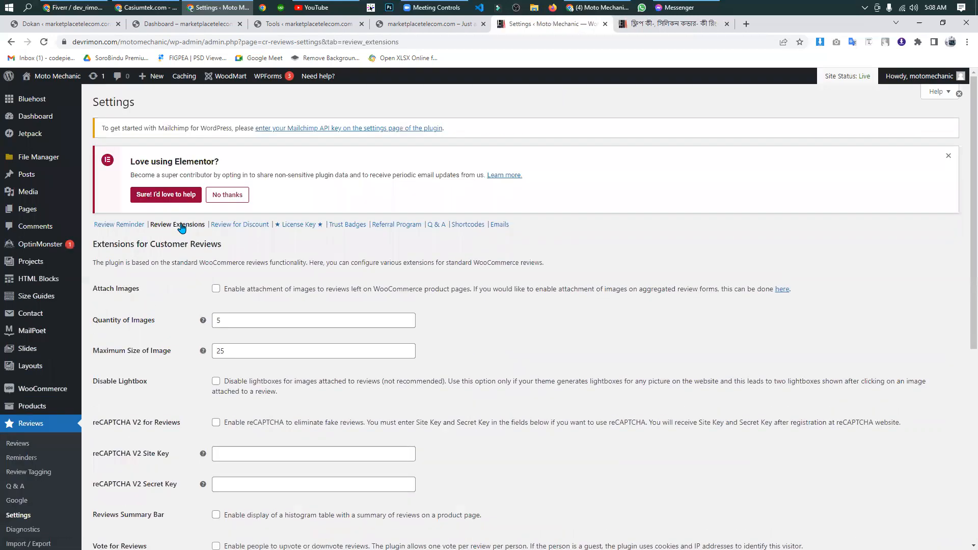
scroll(182, 227, "down", 1)
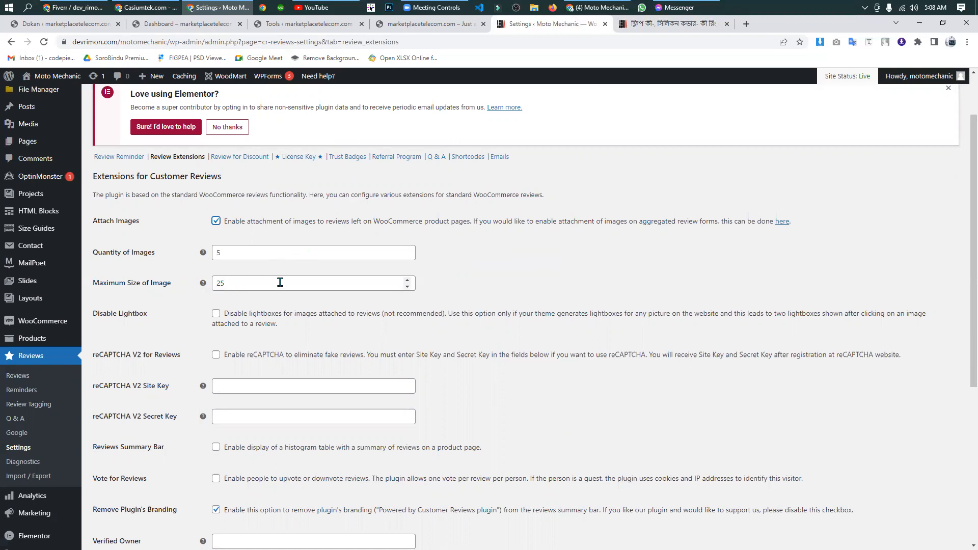
scroll(289, 281, "down", 3)
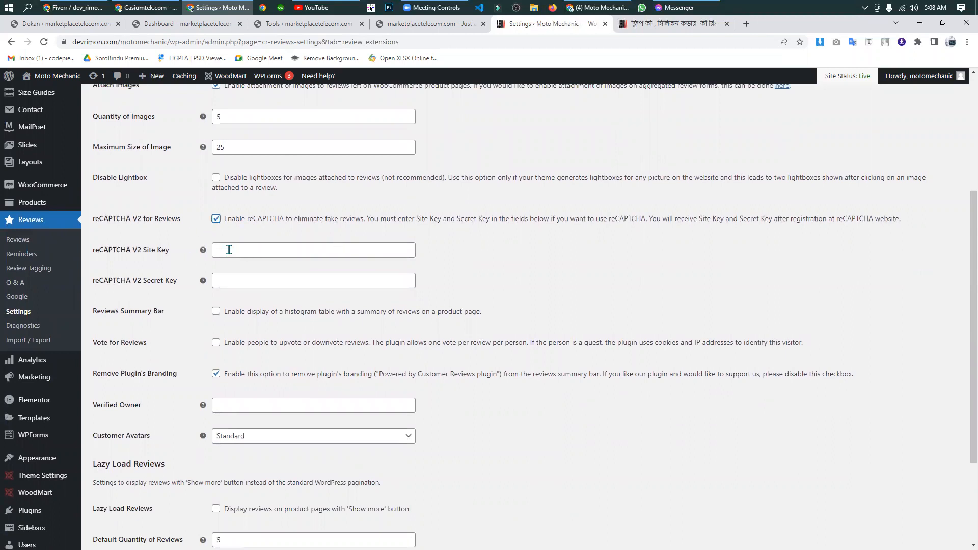
left_click(238, 282)
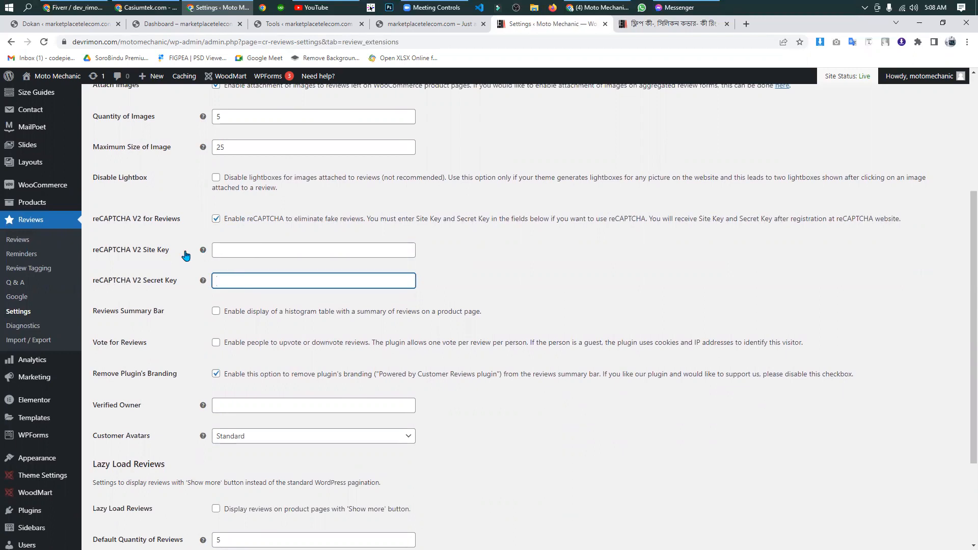
left_click(215, 220)
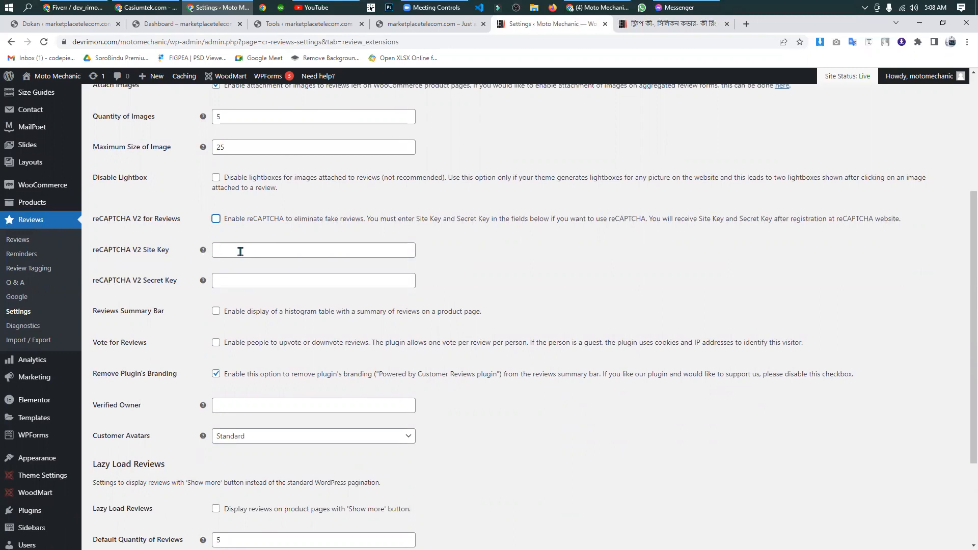
- Enable the Reviews Summary Bar histogram for product pages and save the Review Extensions settings
scroll(299, 298, "down", 1)
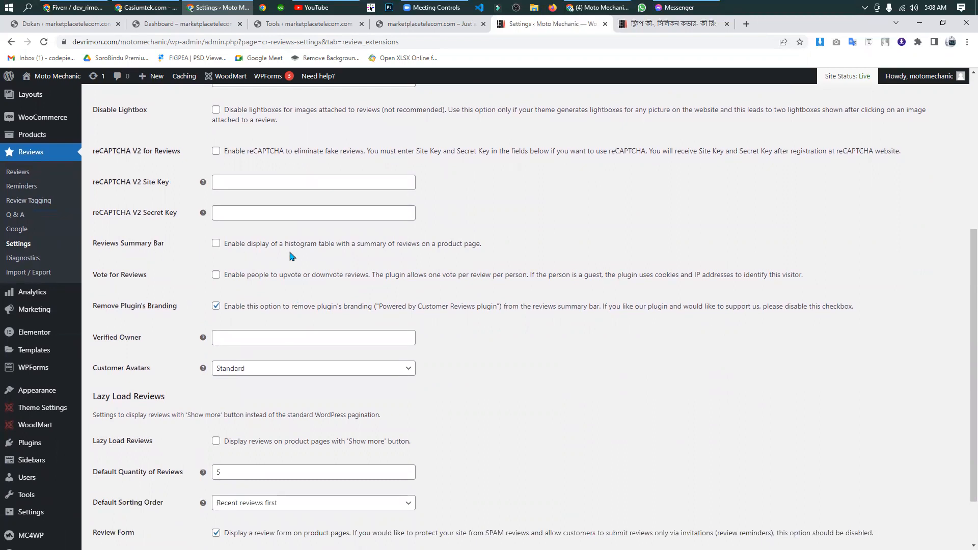
scroll(174, 331, "down", 1)
scroll(175, 331, "up", 2)
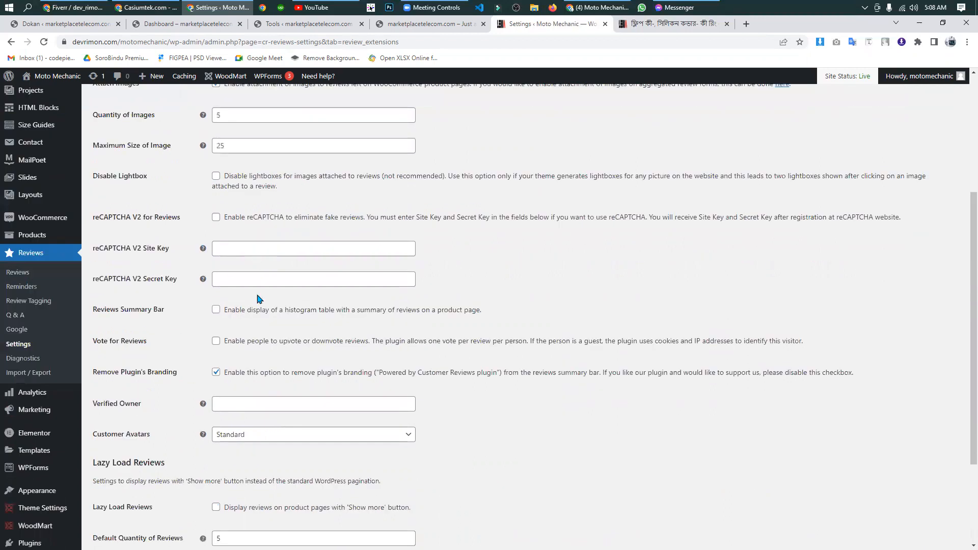
left_click(216, 310)
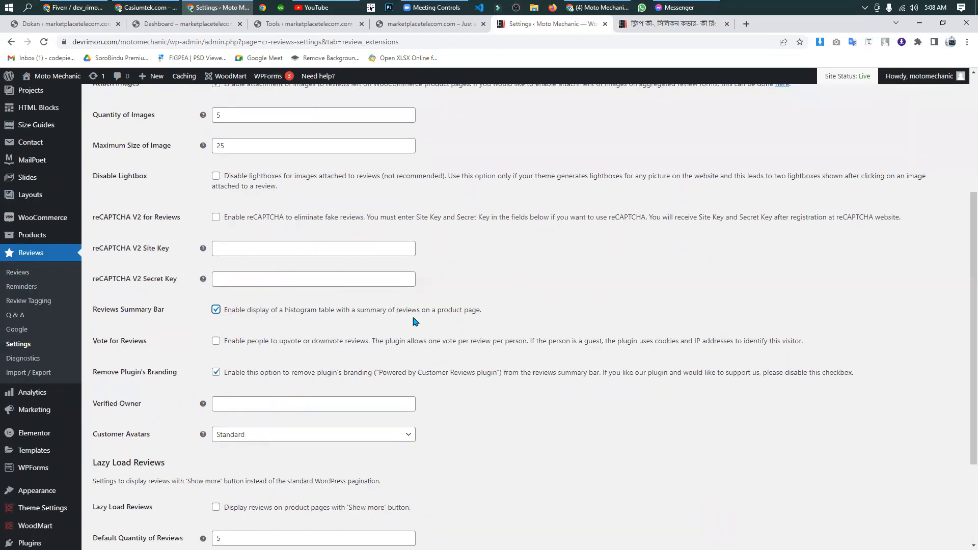
scroll(131, 314, "down", 3)
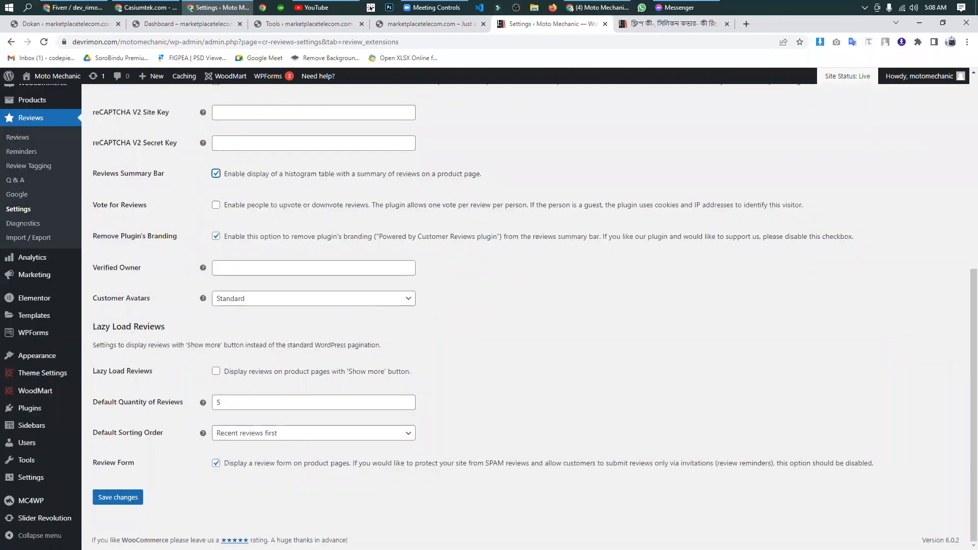
left_click(122, 499)
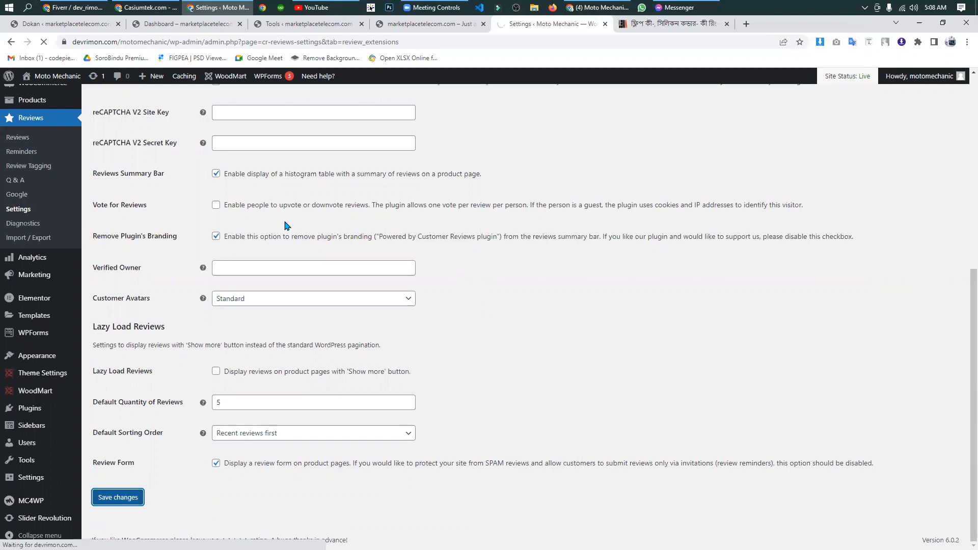
- Look through the plugin's Review for Discount, Trust Badges and Review Reminder settings
scroll(250, 340, "up", 3)
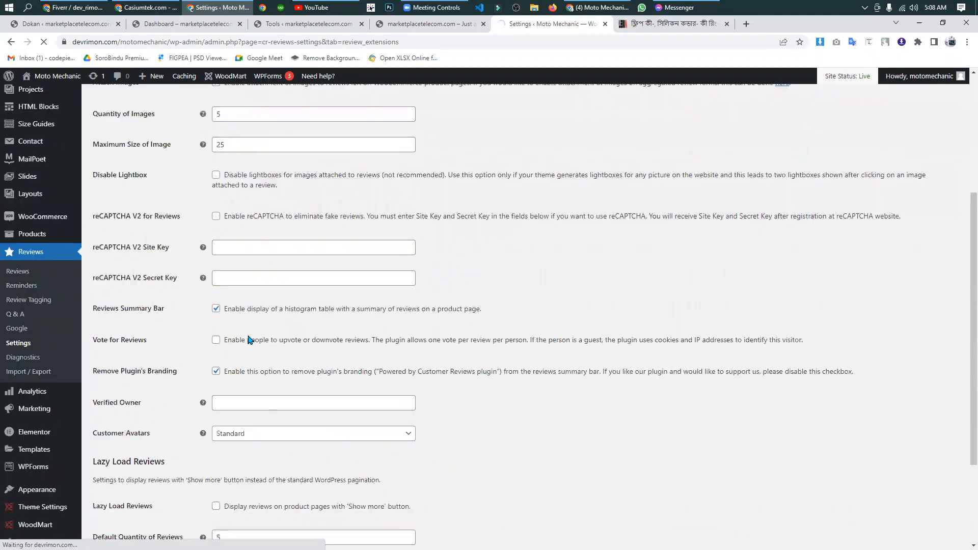
scroll(248, 337, "up", 4)
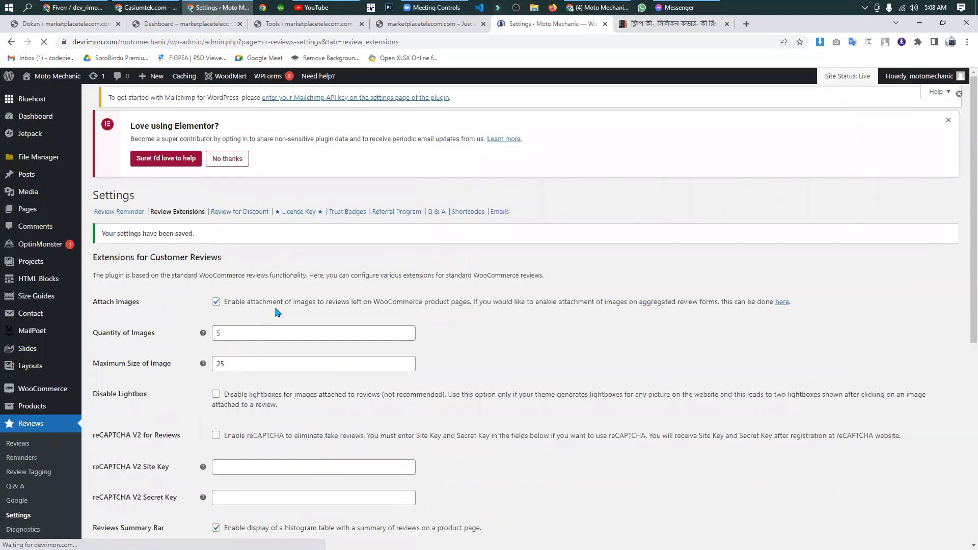
left_click(254, 225)
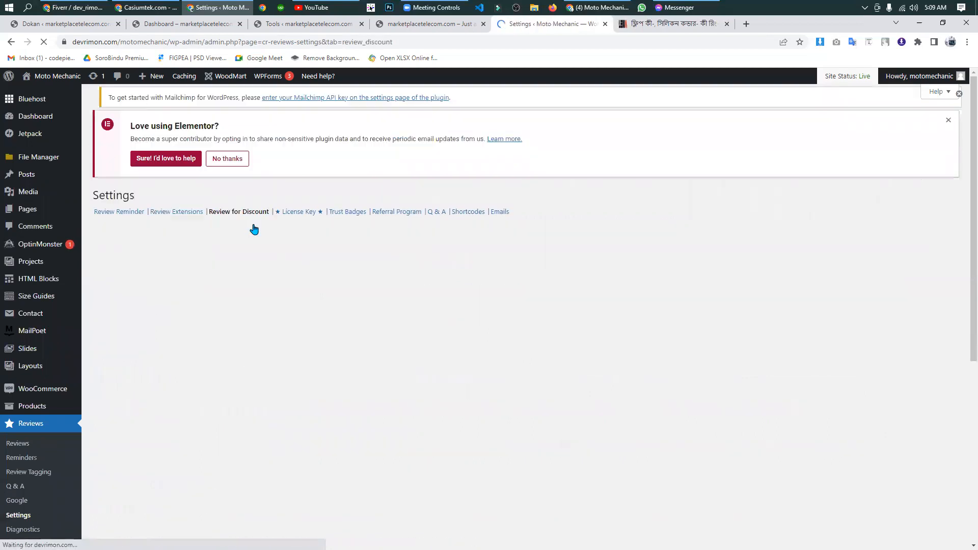
scroll(204, 283, "down", 1)
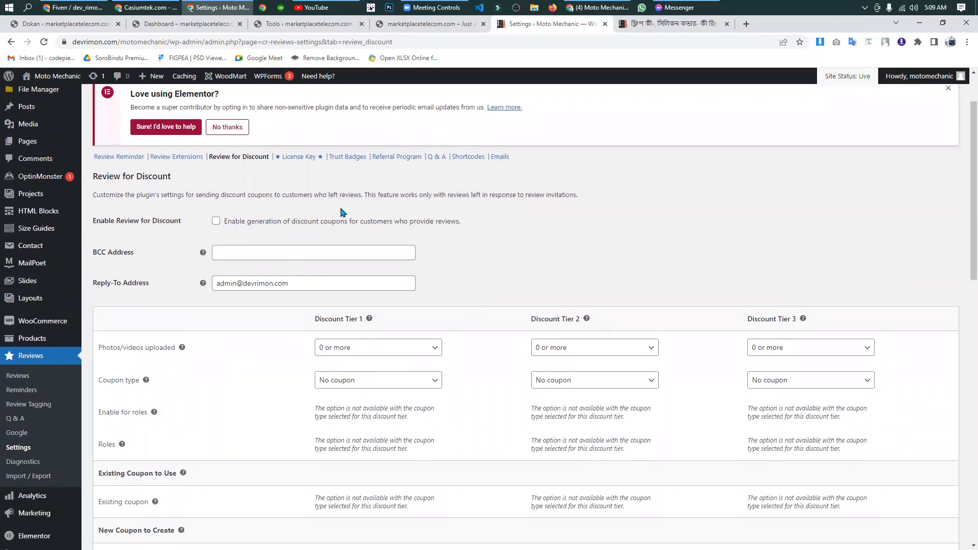
left_click(351, 158)
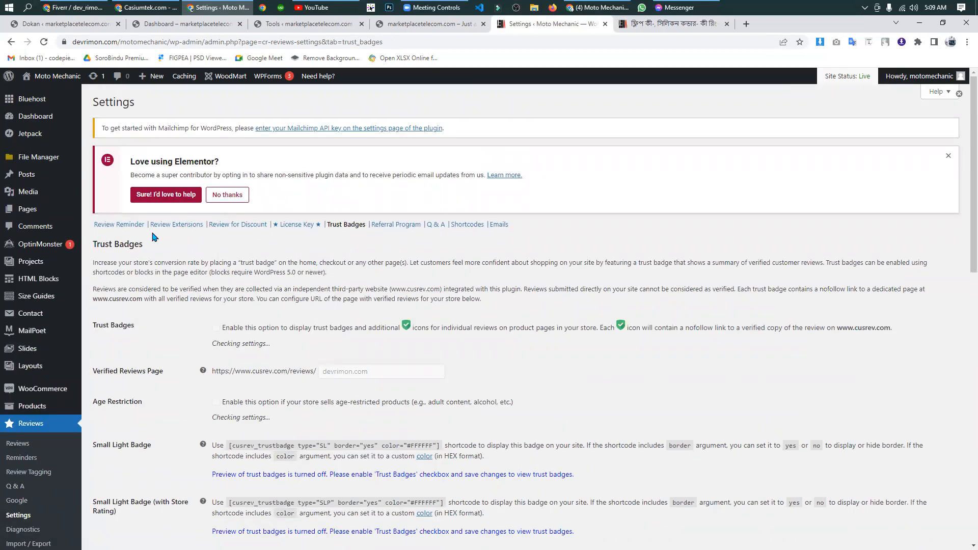
left_click(111, 226)
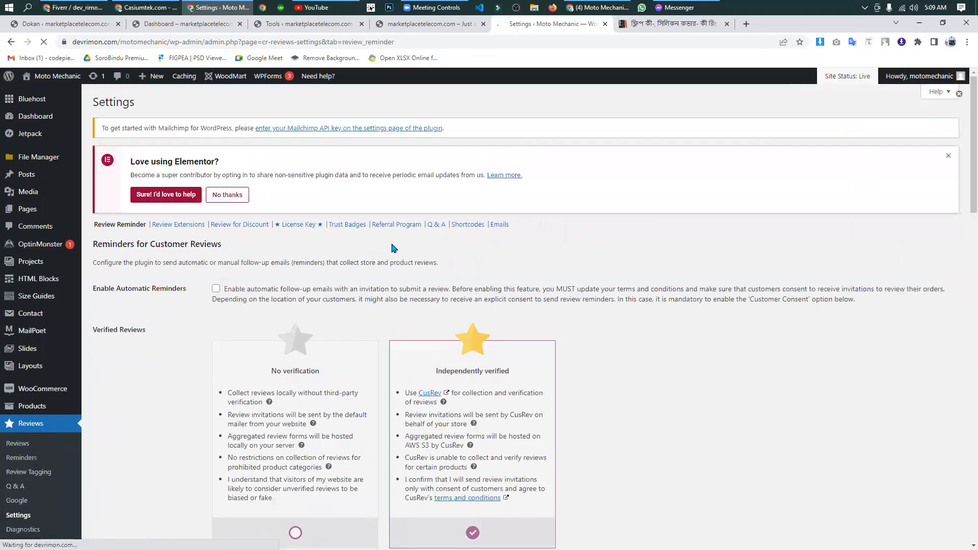
scroll(392, 248, "down", 3)
scroll(391, 248, "up", 2)
scroll(392, 248, "down", 9)
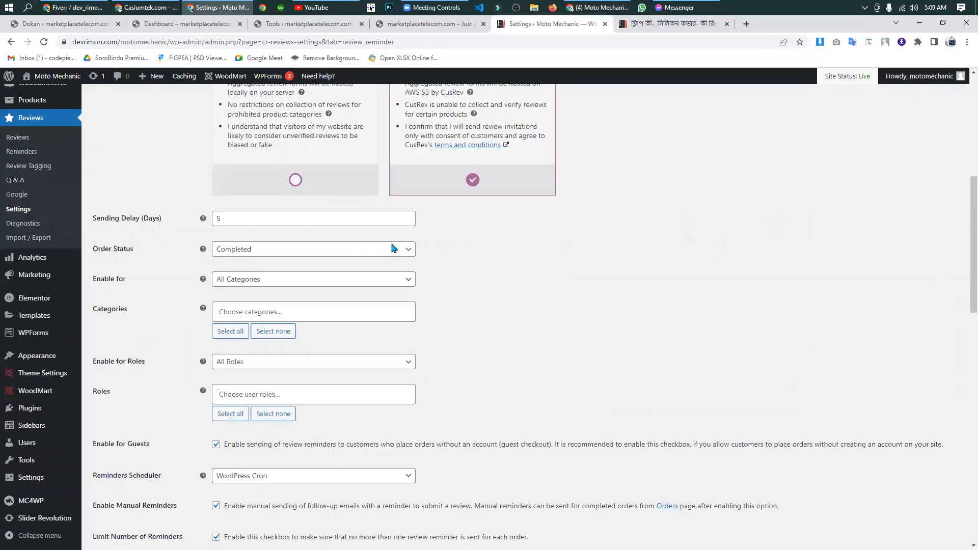
scroll(391, 248, "up", 5)
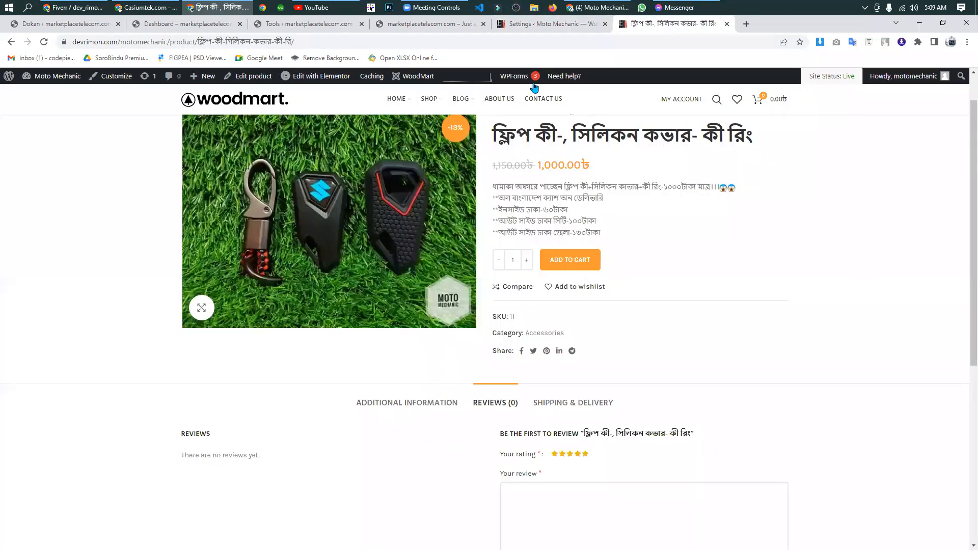
- Reload the product page and inspect the image upload in its Reviews section, closing the file chooser without selecting a file
left_click(672, 23)
scroll(183, 181, "down", 3)
left_click(44, 41)
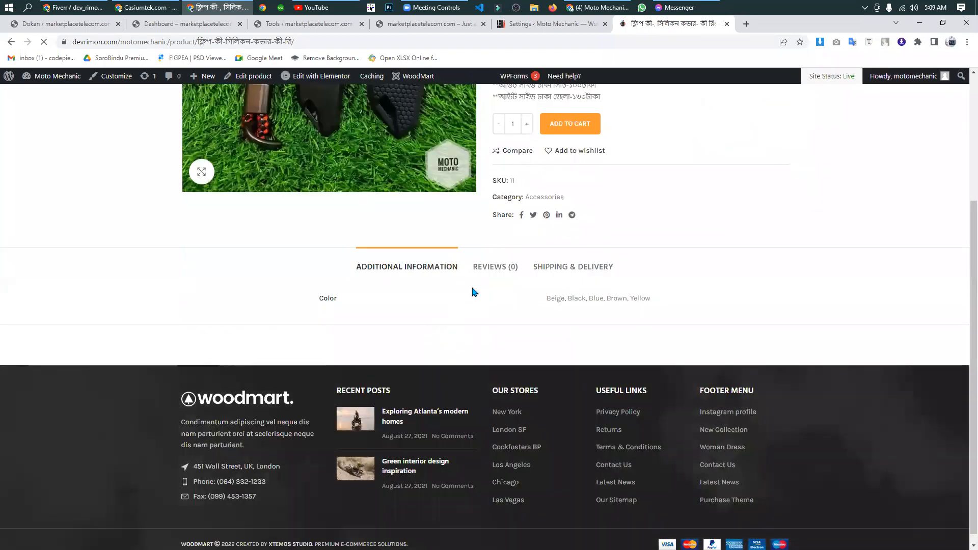
left_click(492, 264)
scroll(505, 275, "down", 4)
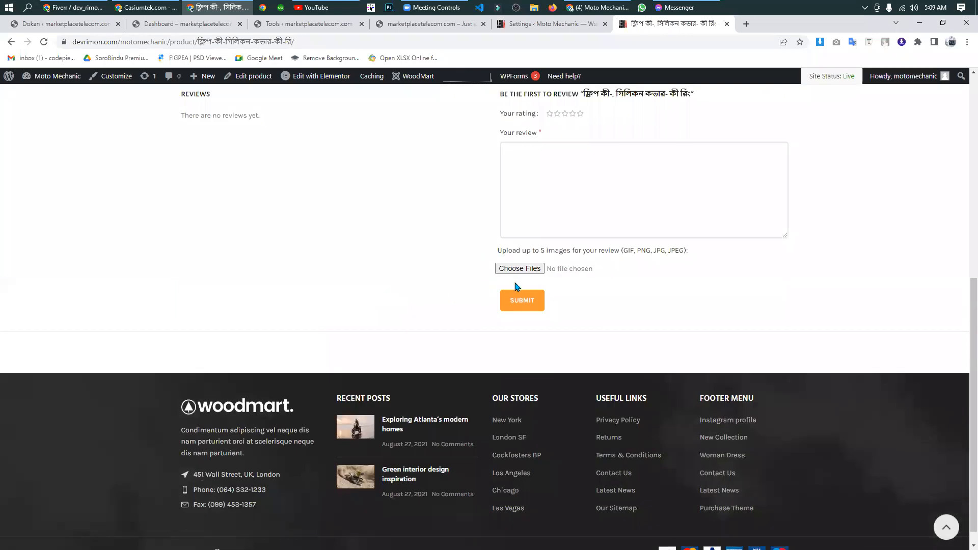
left_click(530, 270)
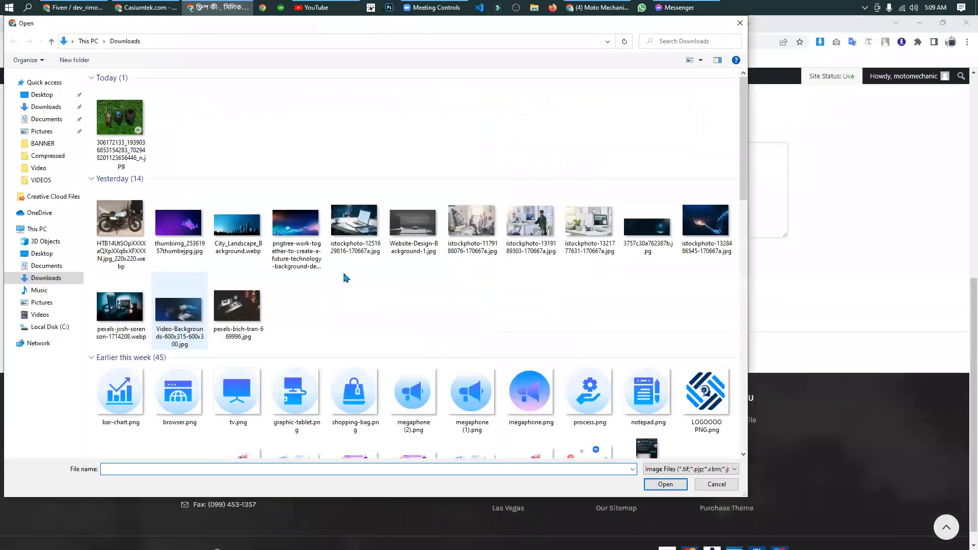
left_click(739, 23)
- Give the product a five-star rating and write "good product" as the review text
scroll(483, 277, "down", 1)
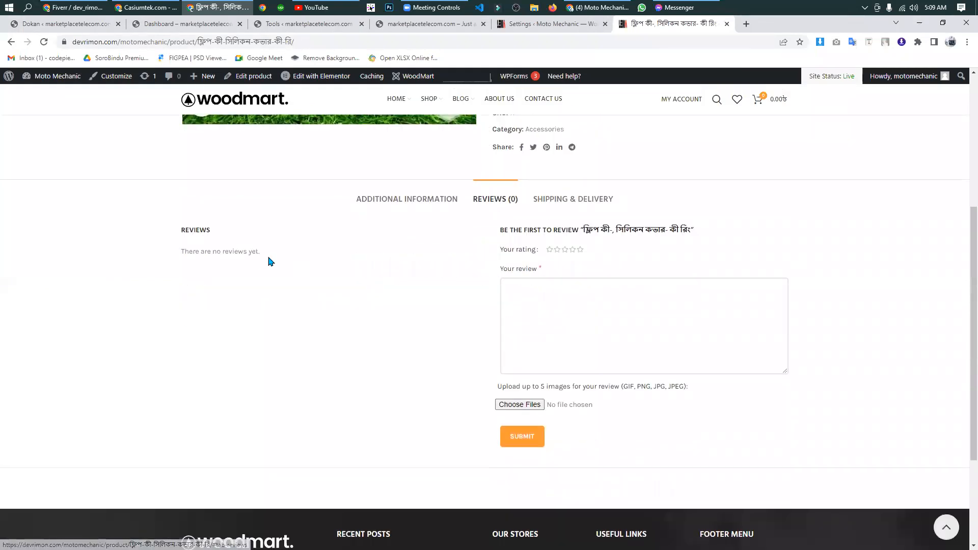
left_click(580, 249)
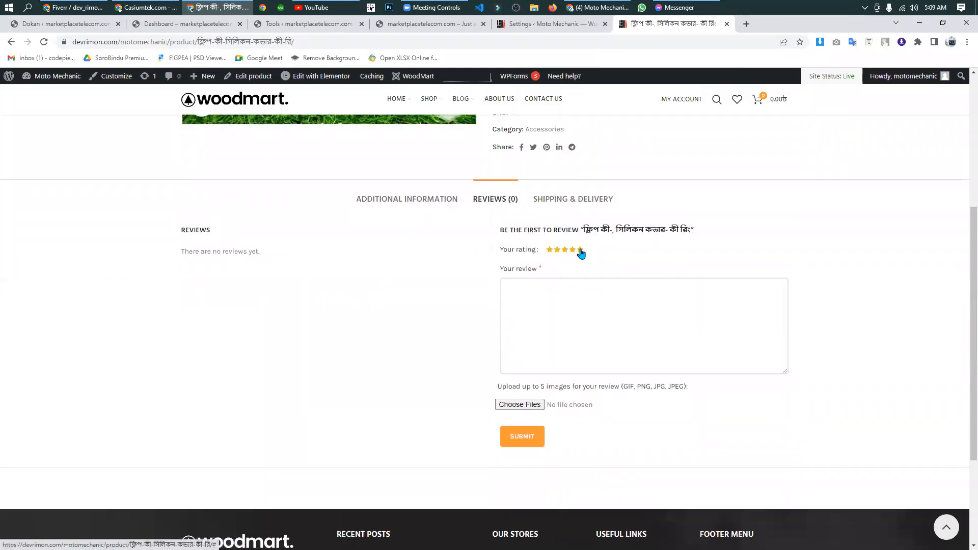
left_click(526, 308)
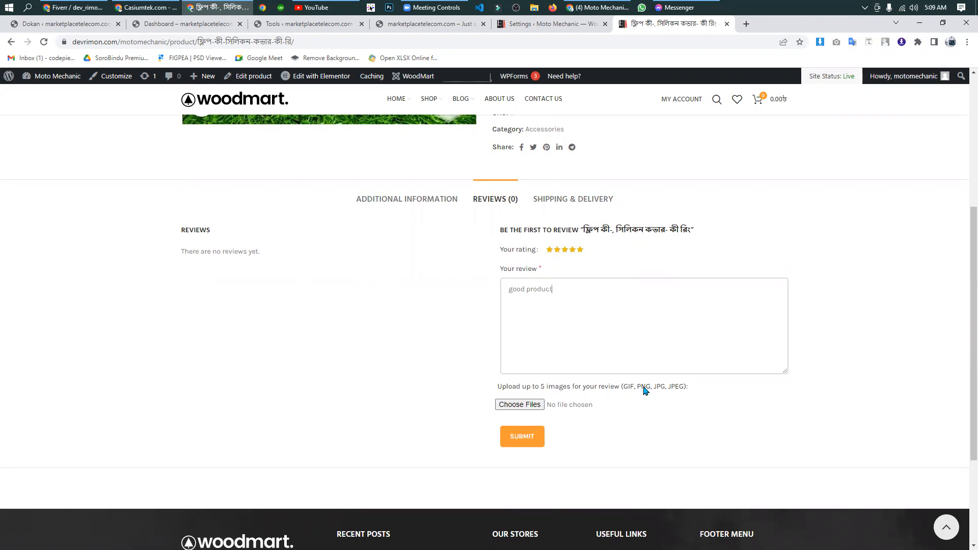
- Submit the product review and check the published review and rating on the product page
left_click(529, 437)
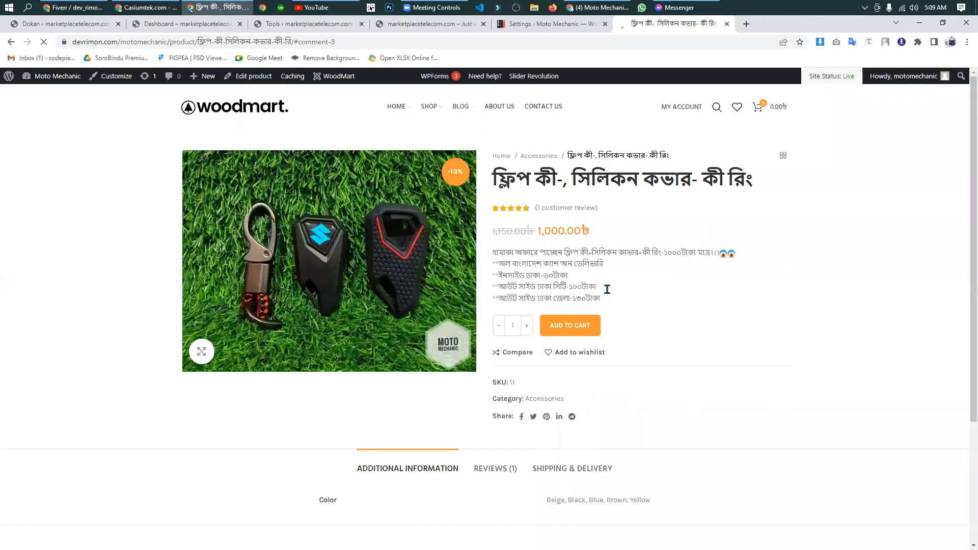
scroll(661, 287, "up", 4)
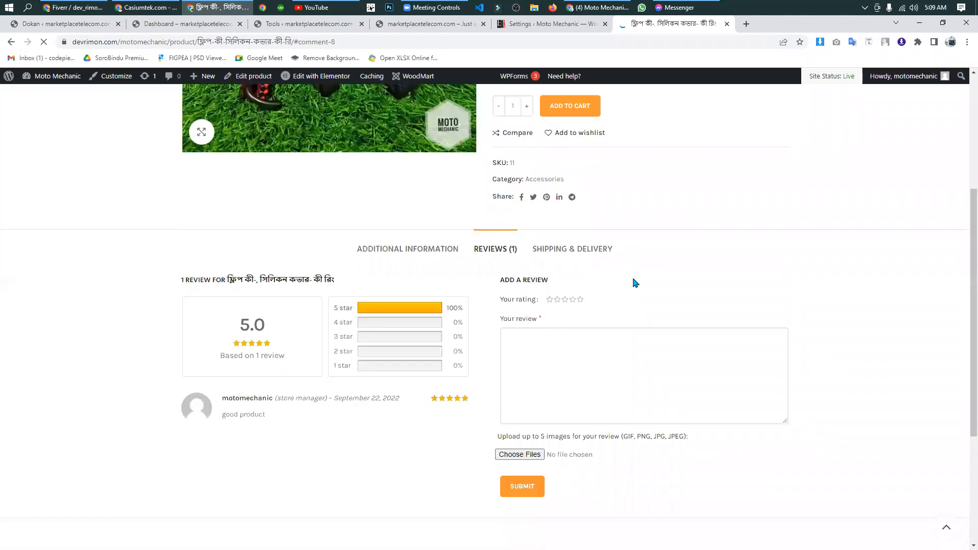
scroll(474, 273, "up", 4)
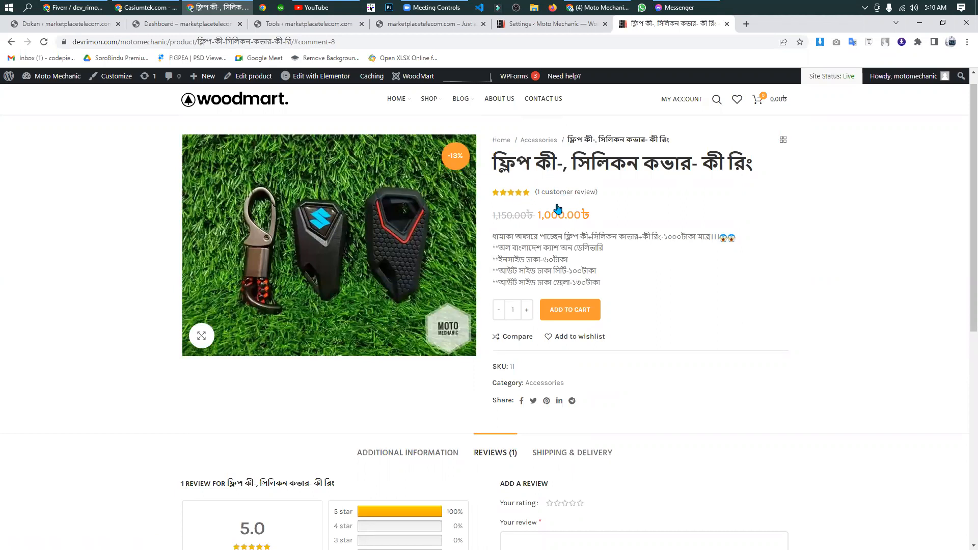
- Open the Shop page and inspect the star rating shown on the product's listing
mouse_move(433, 107)
left_click(314, 230)
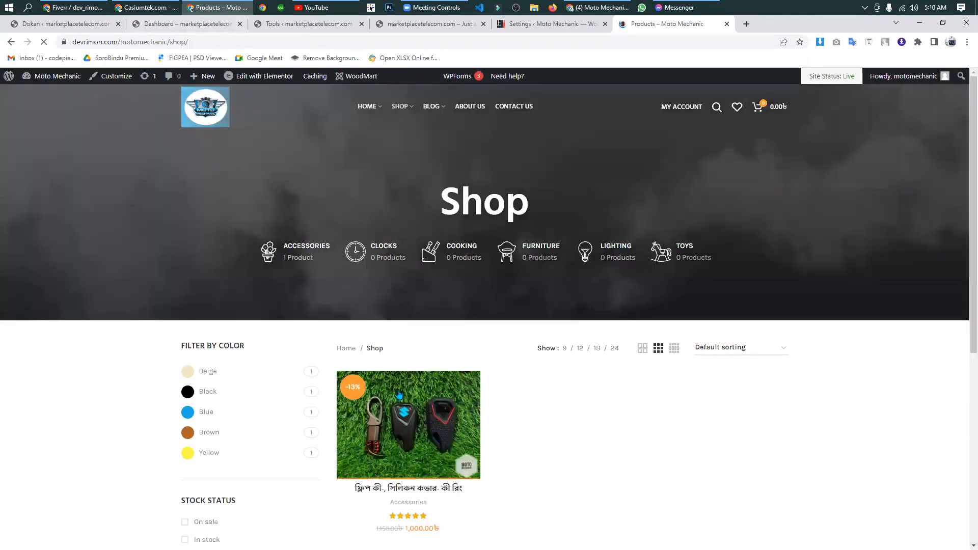
scroll(424, 314, "down", 4)
mouse_move(411, 318)
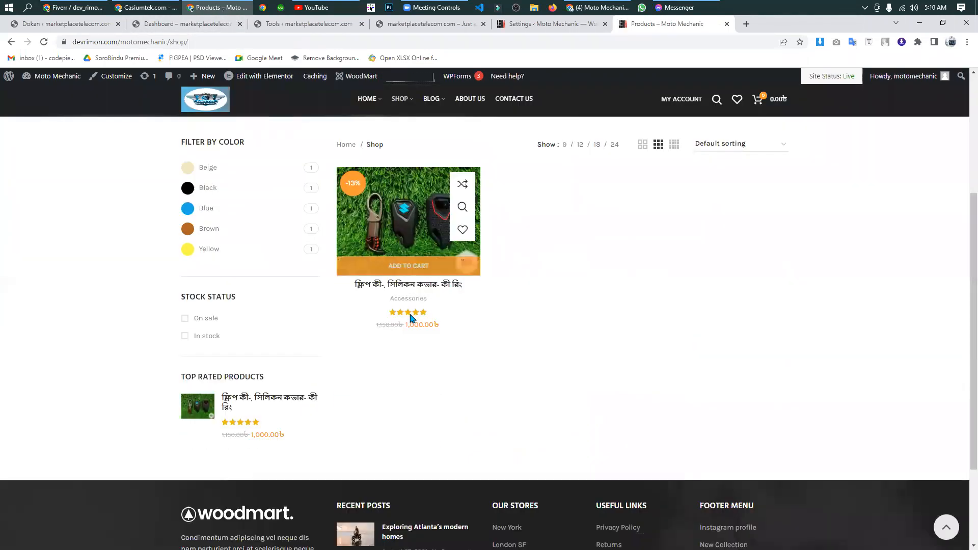
scroll(416, 331, "up", 4)
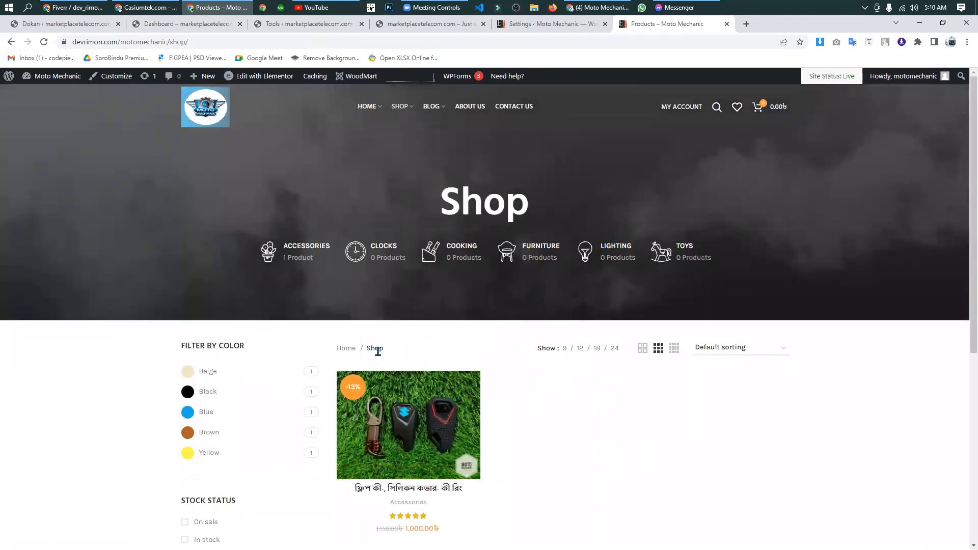
scroll(465, 406, "down", 4)
scroll(463, 391, "up", 4)
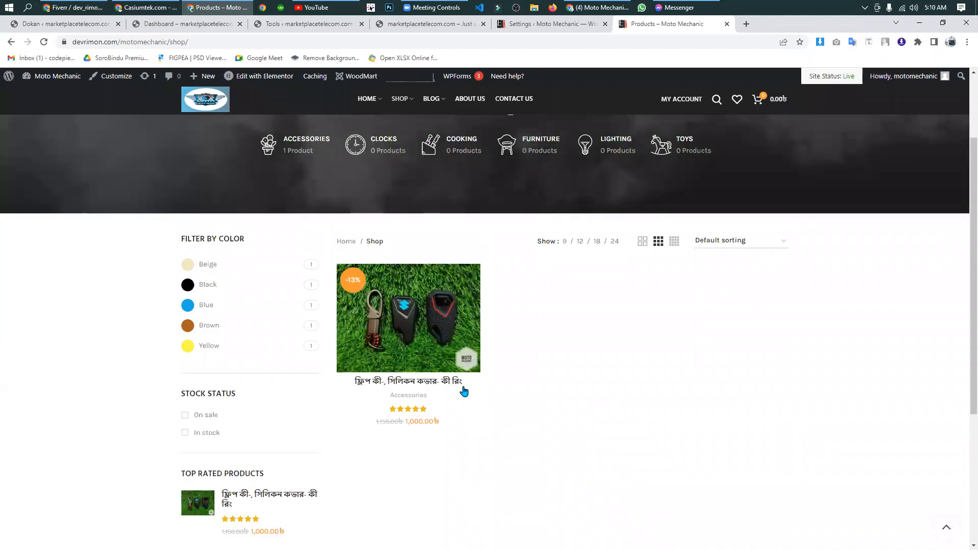